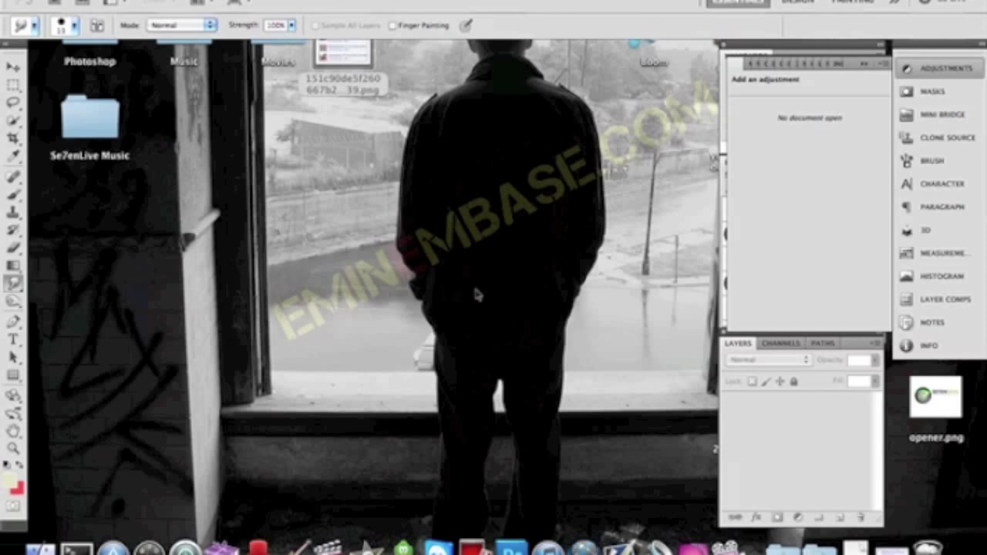
Open beautiful.png from the Photoshop folder and enlarge its document window
{"action": "left_click", "coordinate": [123, 0]}
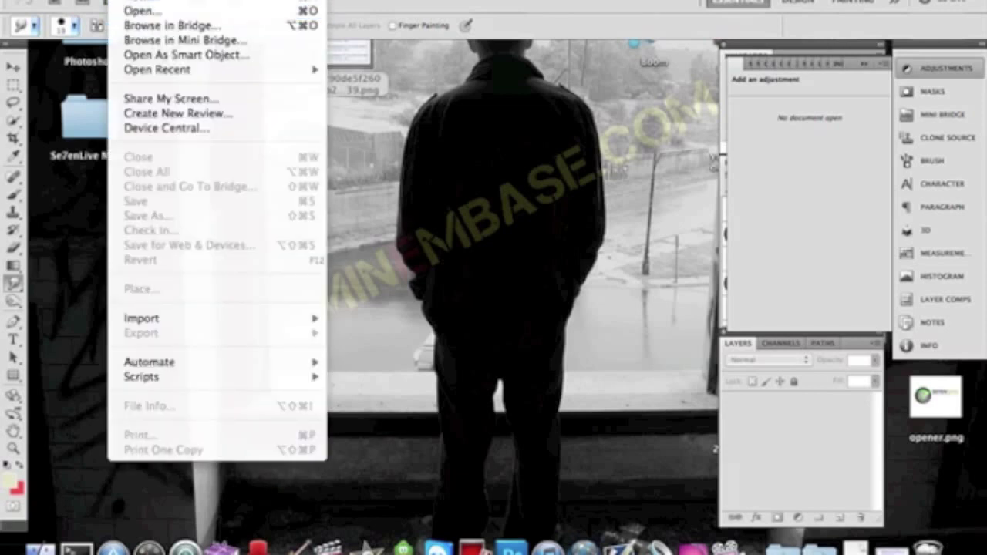
{"action": "left_click", "coordinate": [143, 13]}
{"action": "scroll", "coordinate": [476, 137], "scroll_direction": "down", "scroll_amount": 5}
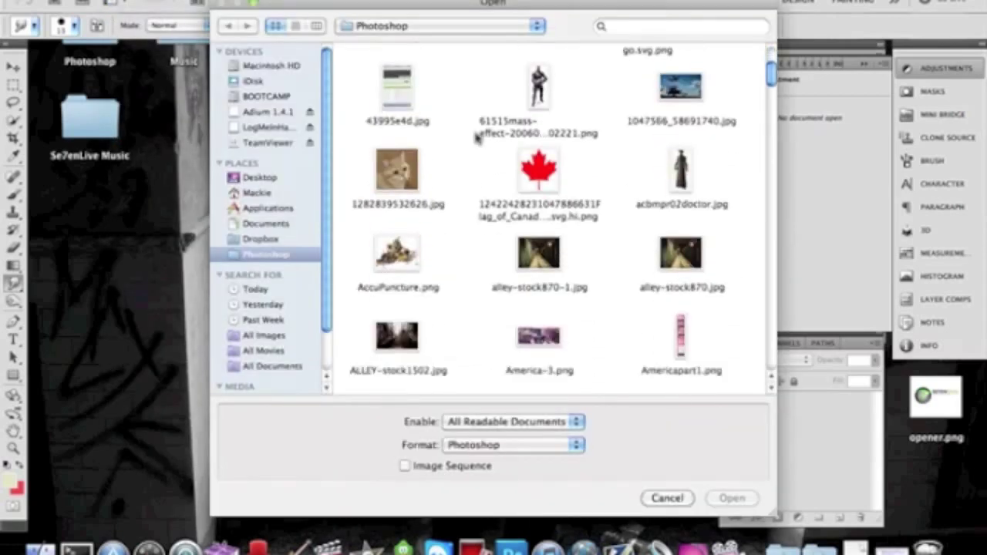
{"action": "scroll", "coordinate": [476, 137], "scroll_direction": "down", "scroll_amount": 10}
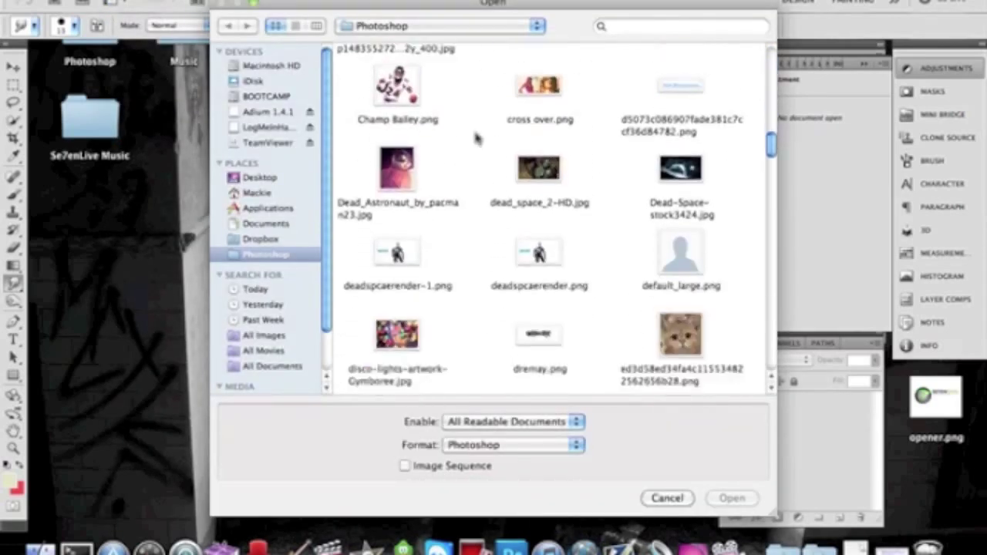
{"action": "scroll", "coordinate": [476, 136], "scroll_direction": "down", "scroll_amount": 9}
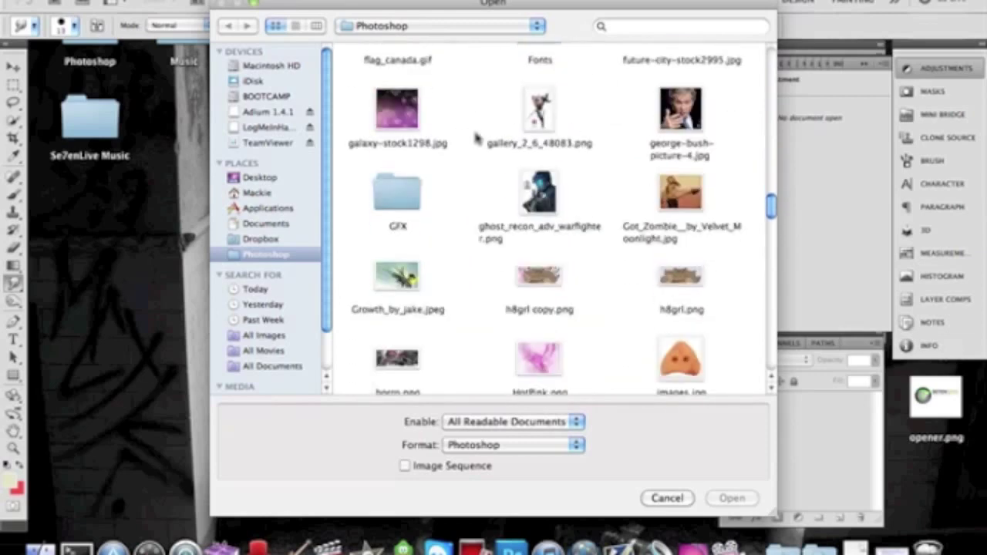
{"action": "scroll", "coordinate": [476, 137], "scroll_direction": "down", "scroll_amount": 8}
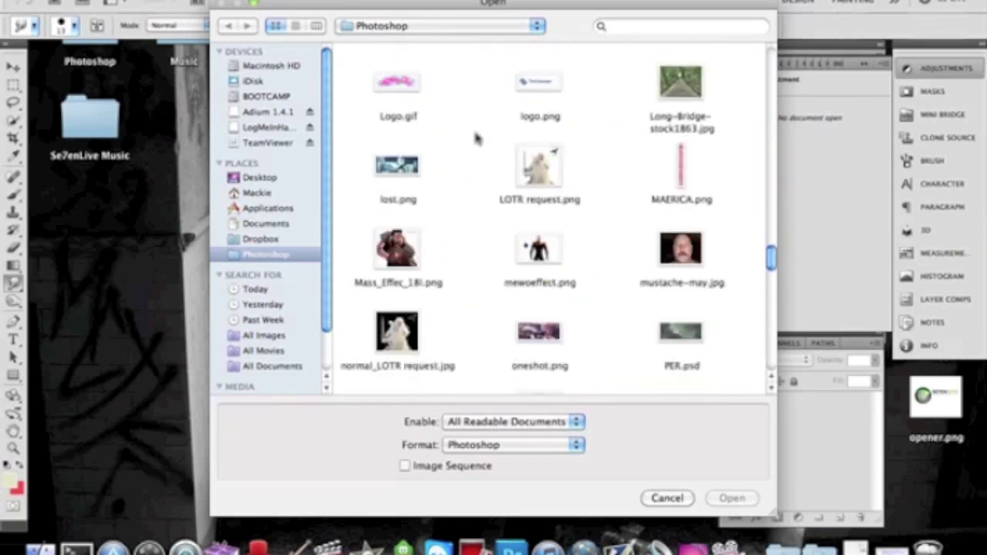
{"action": "scroll", "coordinate": [476, 136], "scroll_direction": "down", "scroll_amount": 3}
{"action": "scroll", "coordinate": [476, 137], "scroll_direction": "up", "scroll_amount": 18}
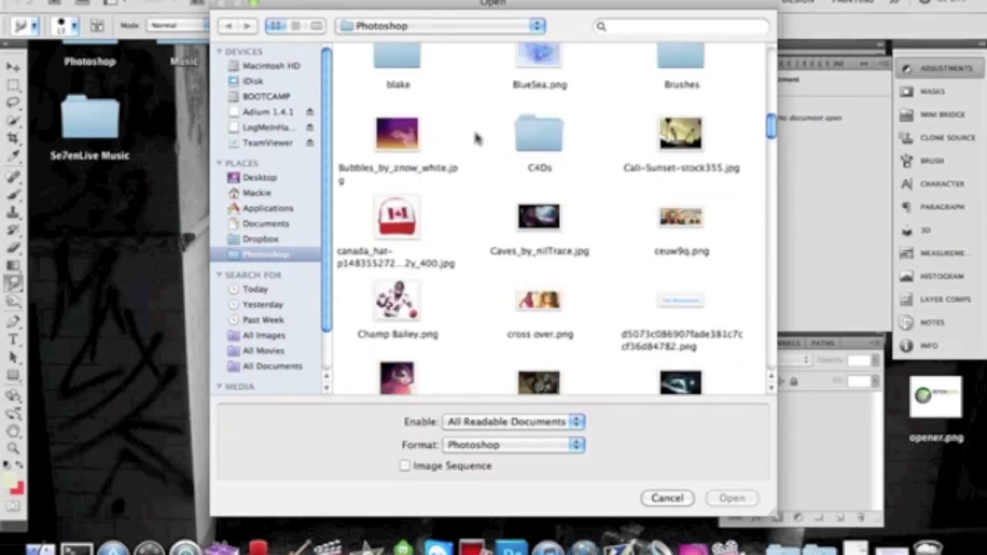
{"action": "scroll", "coordinate": [476, 136], "scroll_direction": "up", "scroll_amount": 6}
{"action": "scroll", "coordinate": [476, 136], "scroll_direction": "down", "scroll_amount": 4}
{"action": "left_click", "coordinate": [550, 136]}
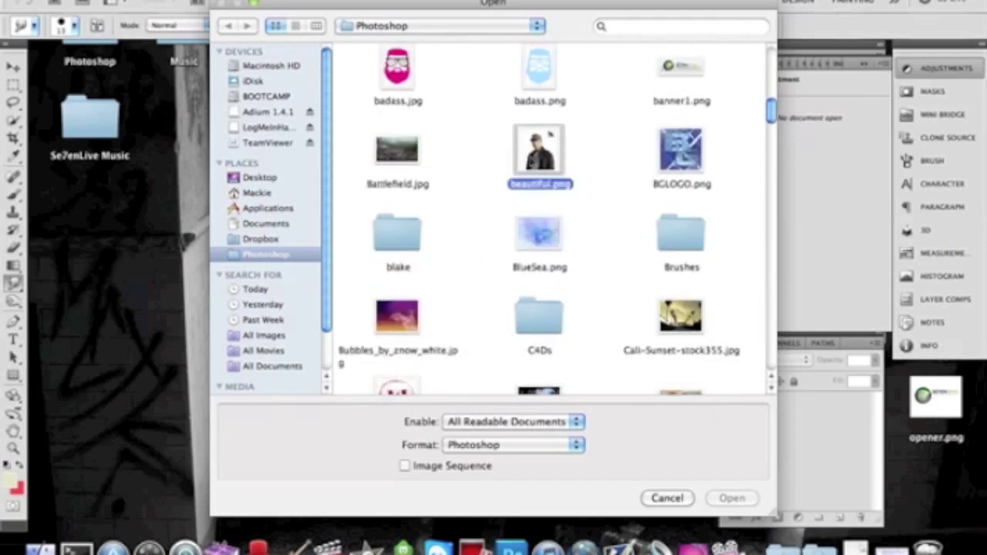
{"action": "double_click", "coordinate": [550, 135]}
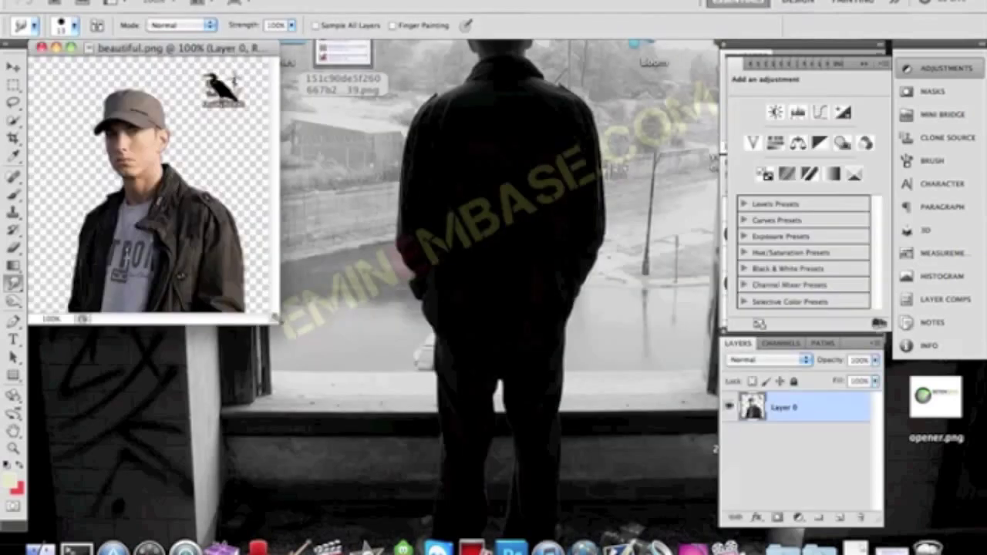
{"action": "left_click_drag", "start_coordinate": [278, 318], "coordinate": [708, 525]}
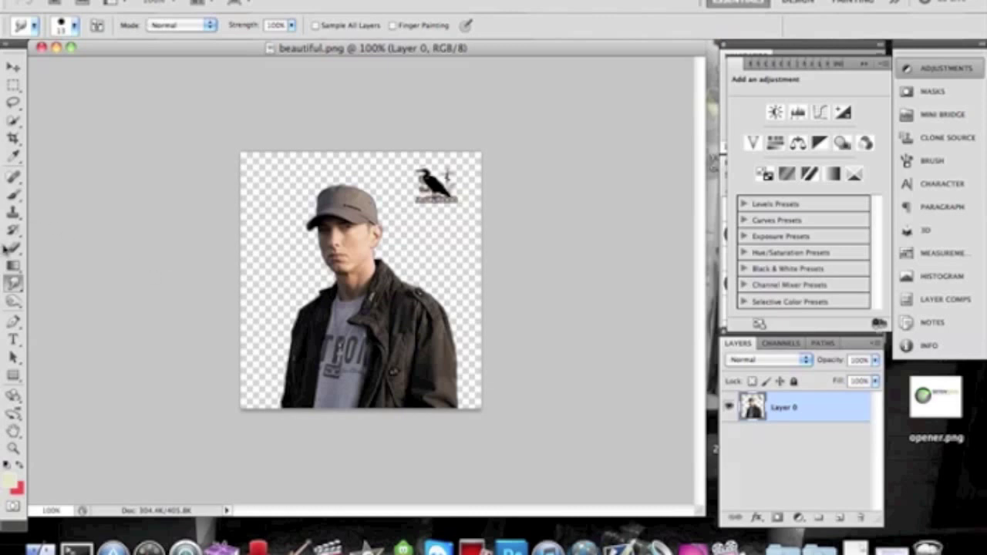
Erase the crow logo from the image's top-right corner with the Eraser tool
{"action": "left_click", "coordinate": [13, 248]}
{"action": "mouse_move", "coordinate": [420, 174]}
{"action": "left_mouse_down"}
{"action": "mouse_move", "coordinate": [451, 172]}
{"action": "mouse_move", "coordinate": [455, 189]}
{"action": "mouse_move", "coordinate": [424, 200]}
{"action": "left_mouse_up"}
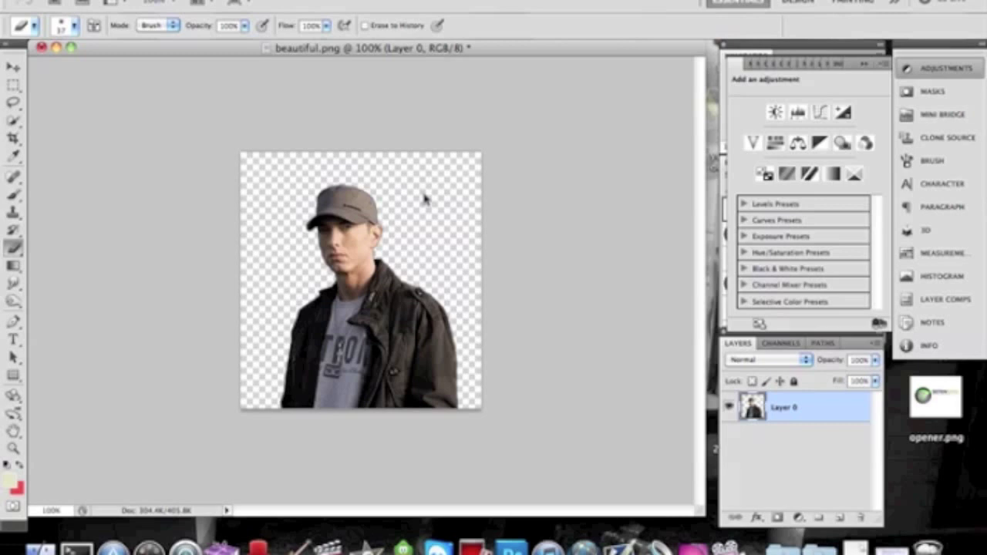
Create a new transparent 420 × 120 px document at 72 pixels/inch
{"action": "left_click", "coordinate": [115, 0]}
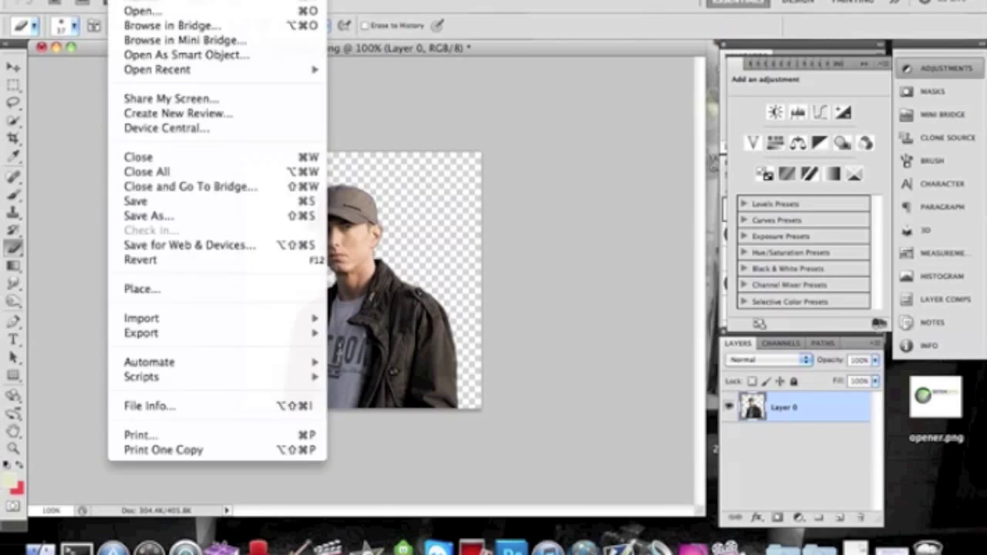
{"action": "left_click", "coordinate": [132, 1]}
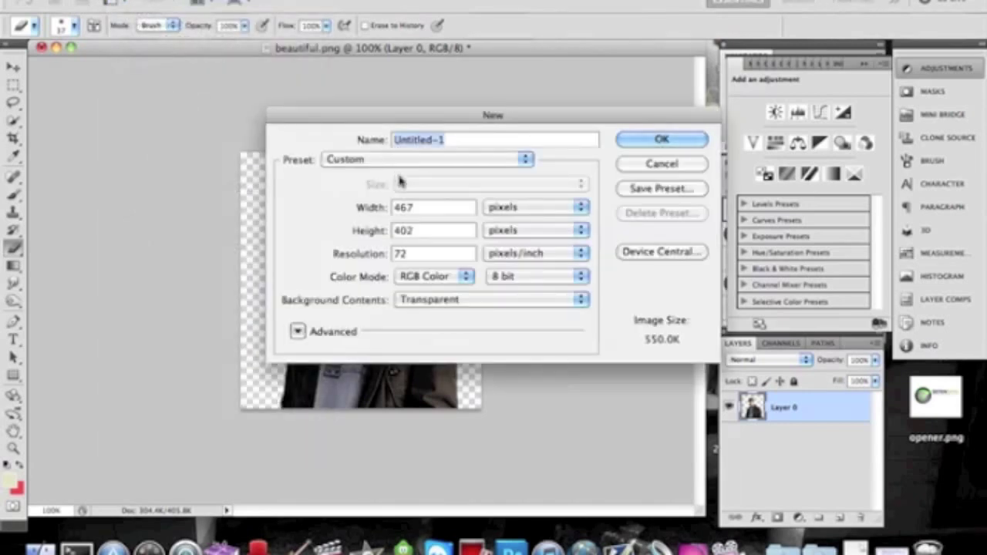
{"action": "left_click_drag", "start_coordinate": [430, 210], "coordinate": [394, 210]}
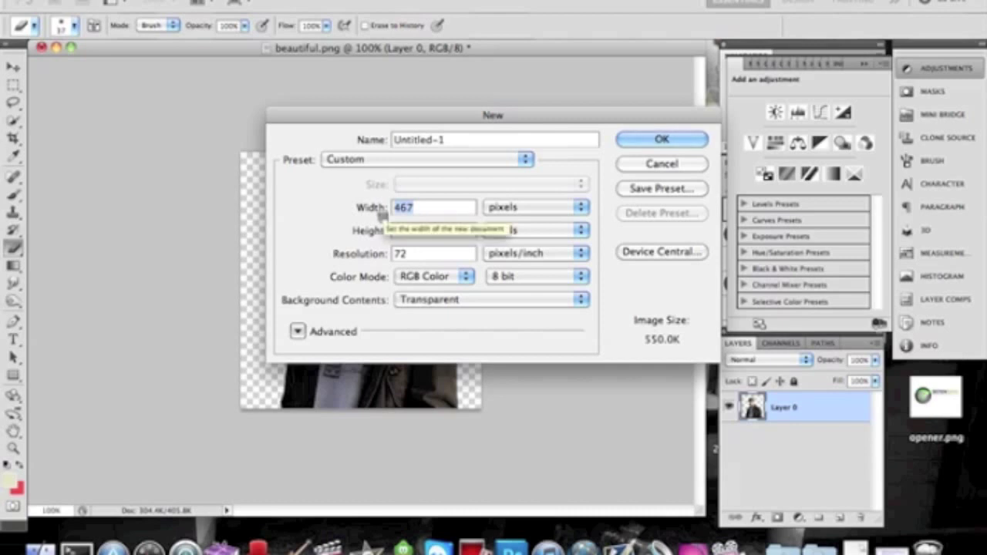
{"action": "type", "text": "500"}
{"action": "left_click_drag", "start_coordinate": [424, 228], "coordinate": [373, 231]}
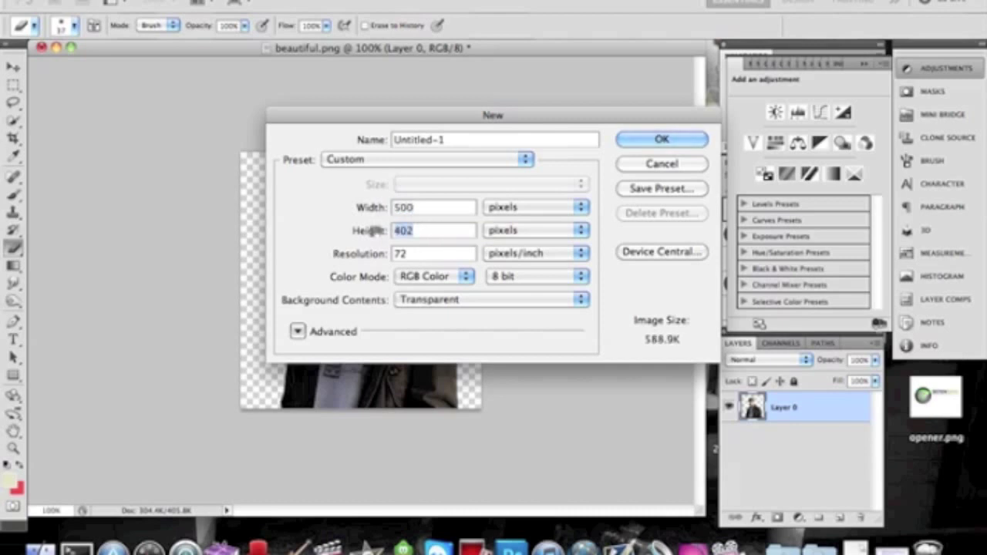
{"action": "type", "text": "200"}
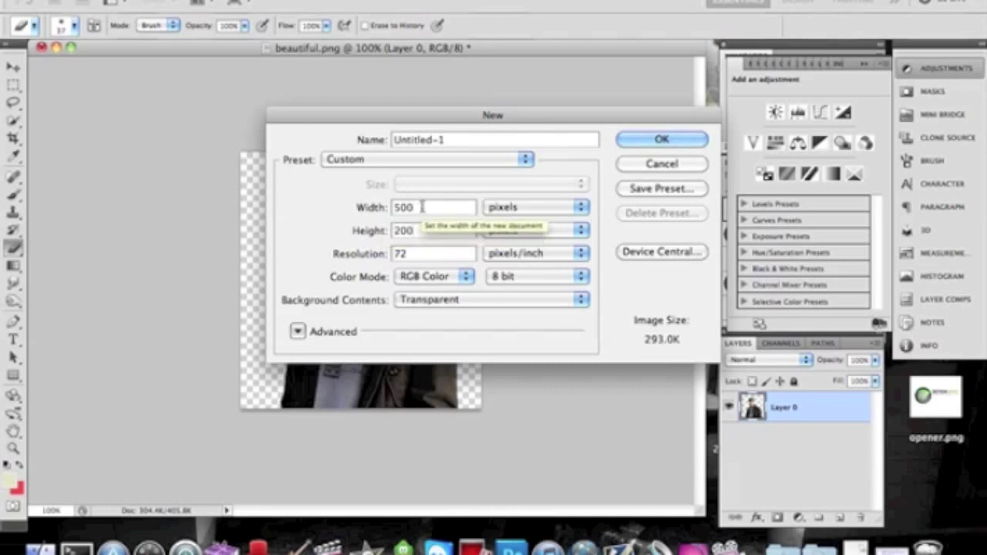
{"action": "left_click_drag", "start_coordinate": [422, 207], "coordinate": [364, 206]}
{"action": "type", "text": "420"}
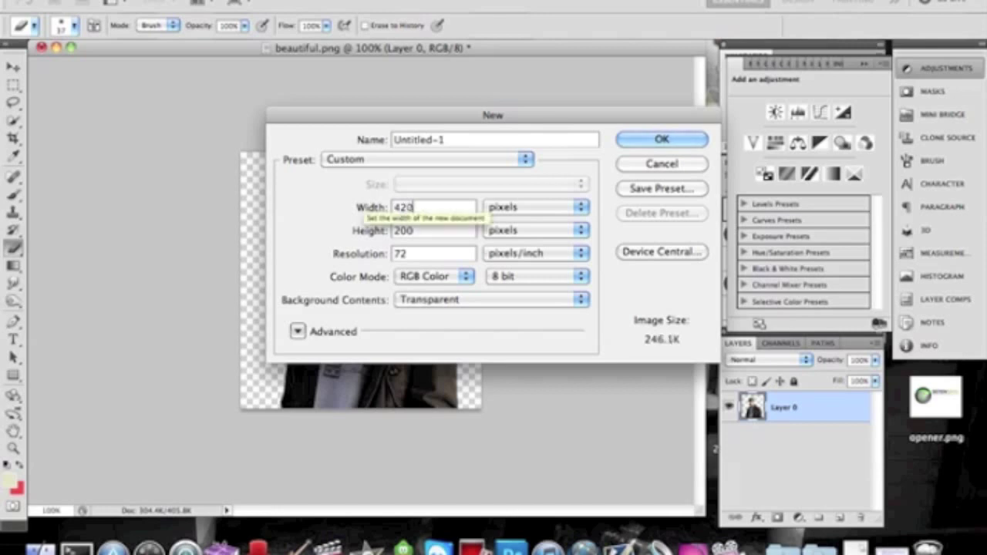
{"action": "left_click_drag", "start_coordinate": [419, 230], "coordinate": [394, 224]}
{"action": "type", "text": "120"}
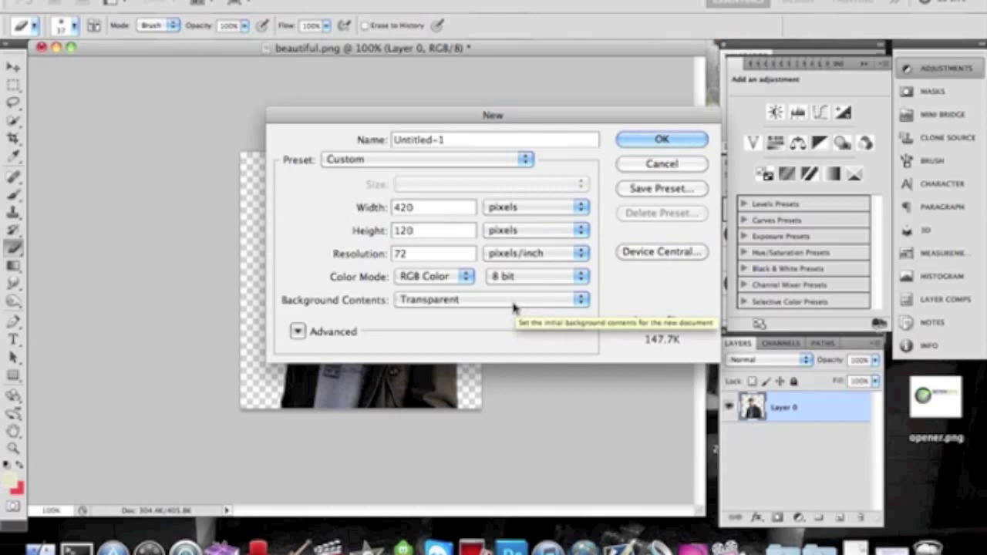
{"action": "left_click", "coordinate": [679, 140]}
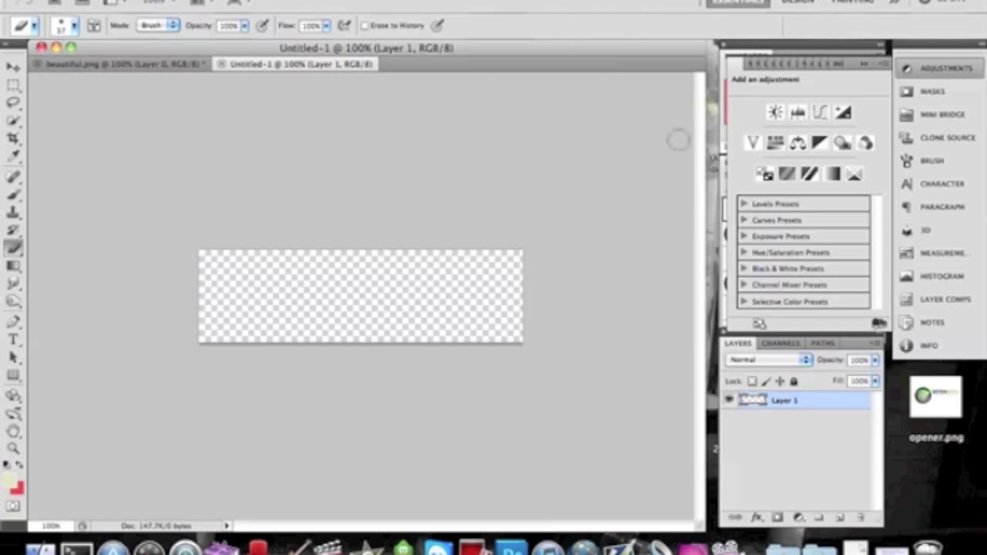
Marquee-select the whole beautiful.png photo, copy it, and return to the Untitled-1 banner
{"action": "left_click", "coordinate": [161, 66]}
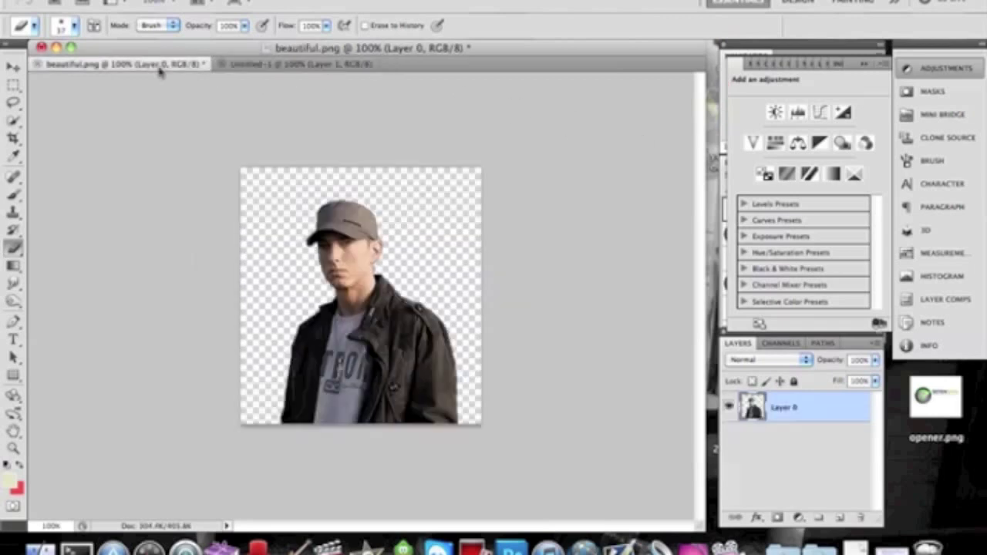
{"action": "left_click", "coordinate": [255, 65]}
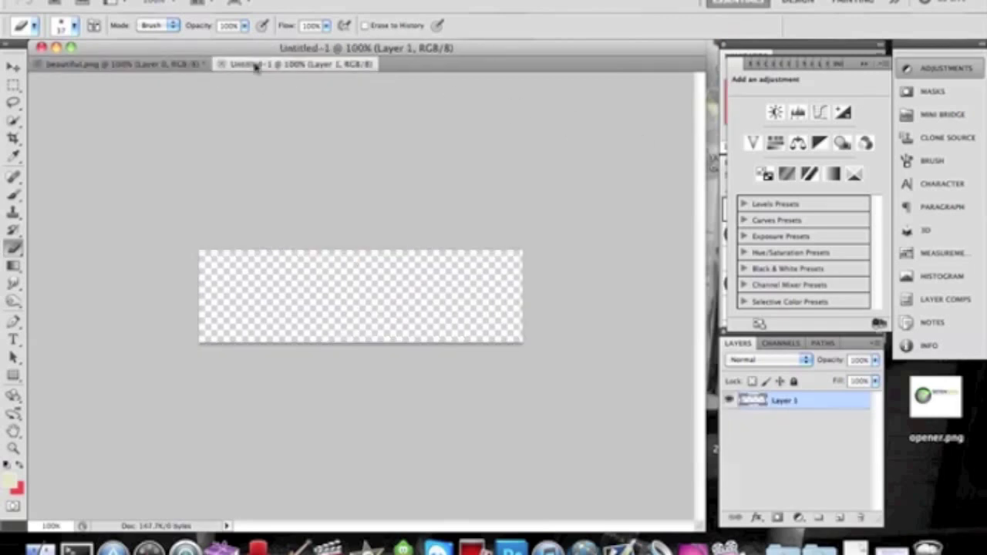
{"action": "left_click", "coordinate": [176, 64]}
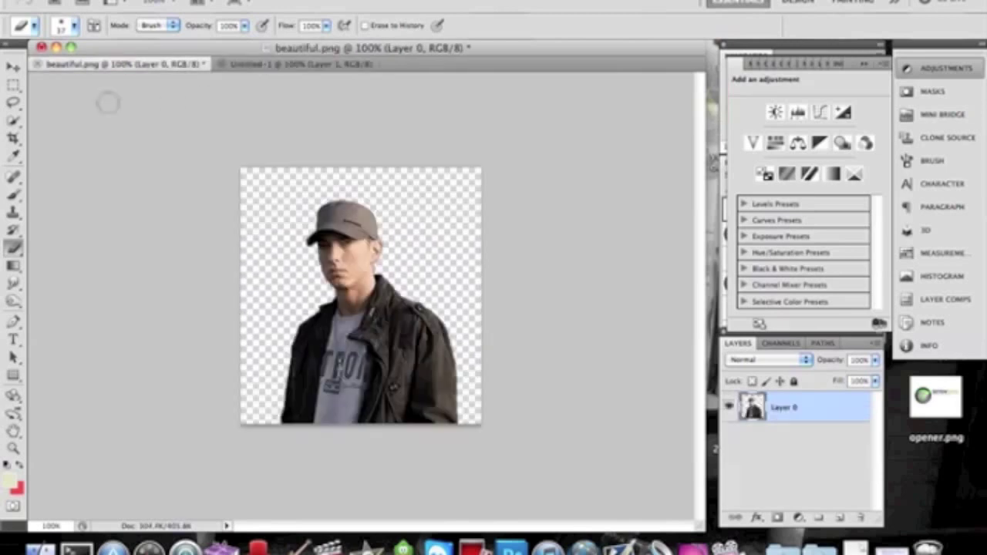
{"action": "left_click", "coordinate": [13, 86]}
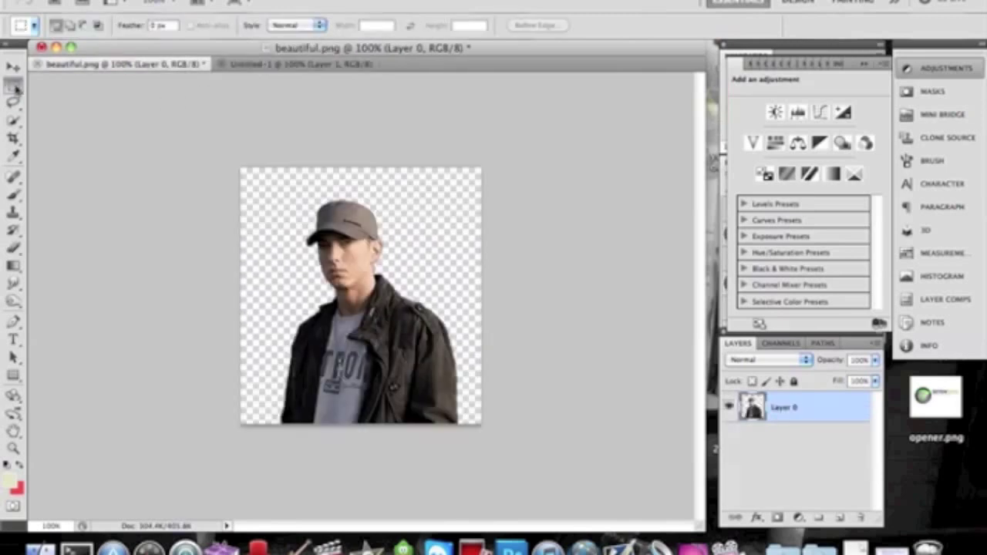
{"action": "left_click_drag", "start_coordinate": [198, 132], "coordinate": [556, 459]}
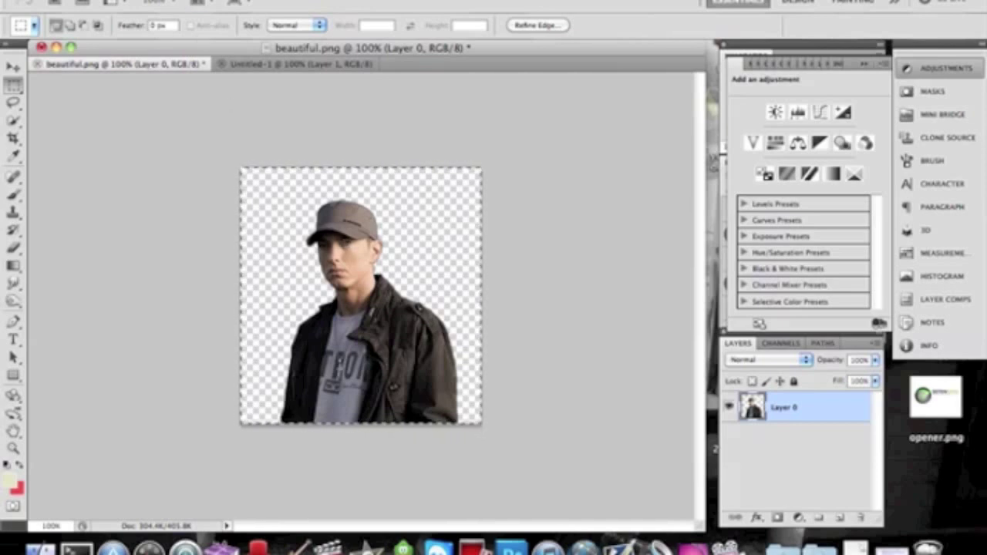
{"action": "left_click", "coordinate": [162, 0]}
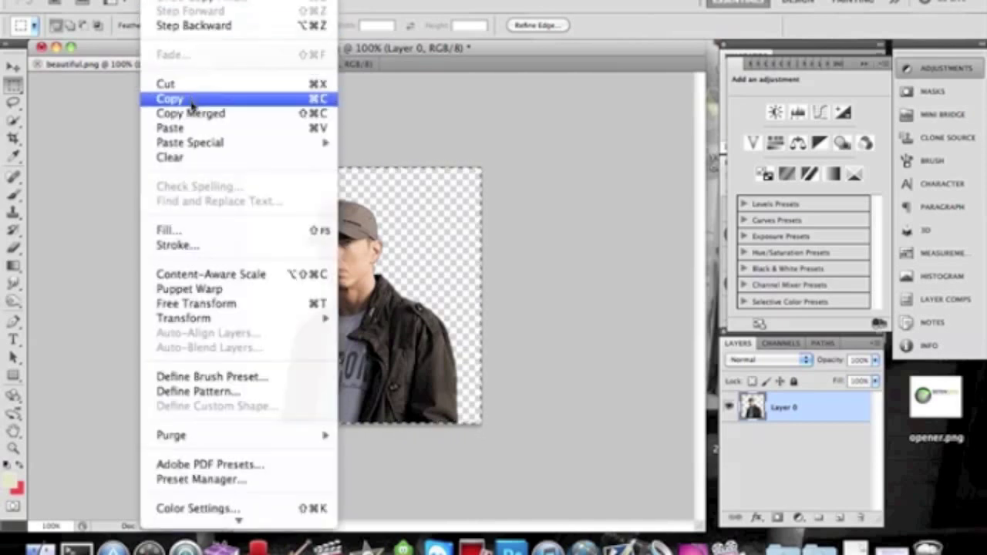
{"action": "left_click", "coordinate": [192, 105]}
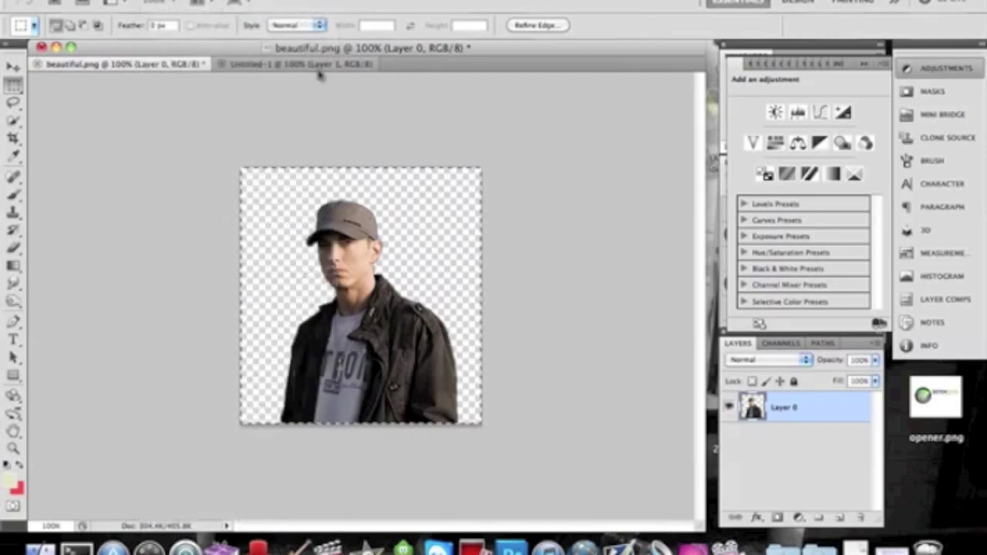
{"action": "left_click", "coordinate": [318, 65]}
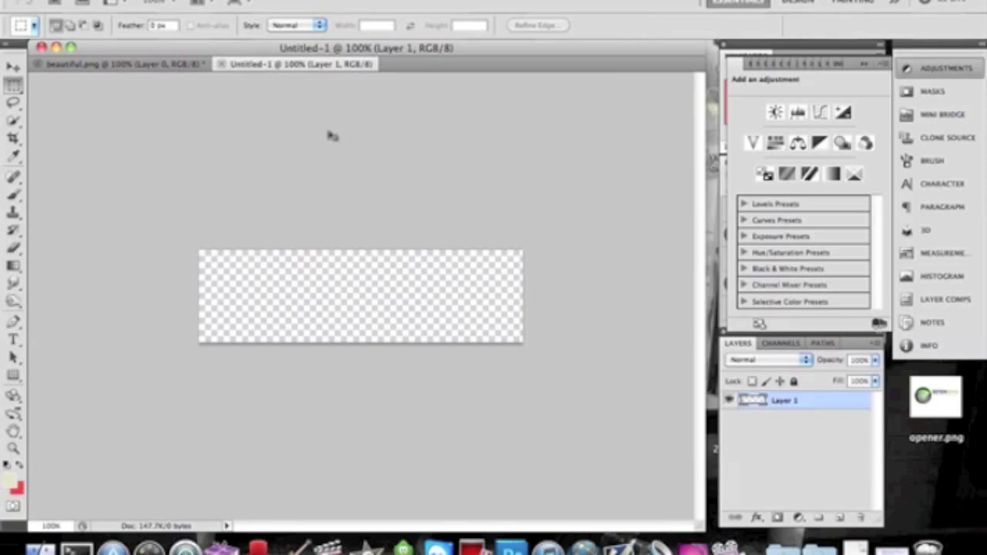
{"action": "left_click", "coordinate": [151, 0]}
Paste the photo into the banner, raise it, and scale it to about 54% with Free Transform
{"action": "left_click", "coordinate": [199, 129]}
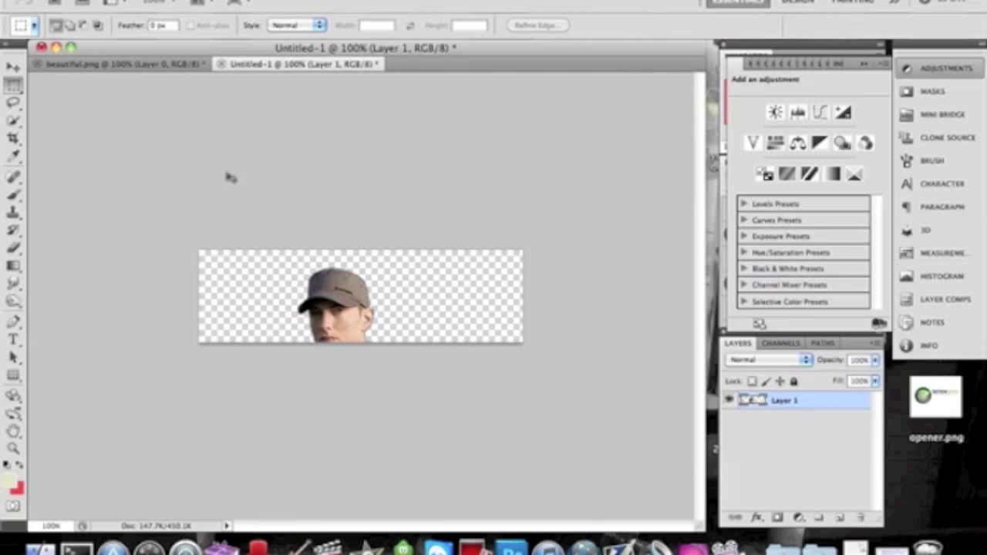
{"action": "key", "text": "super+t"}
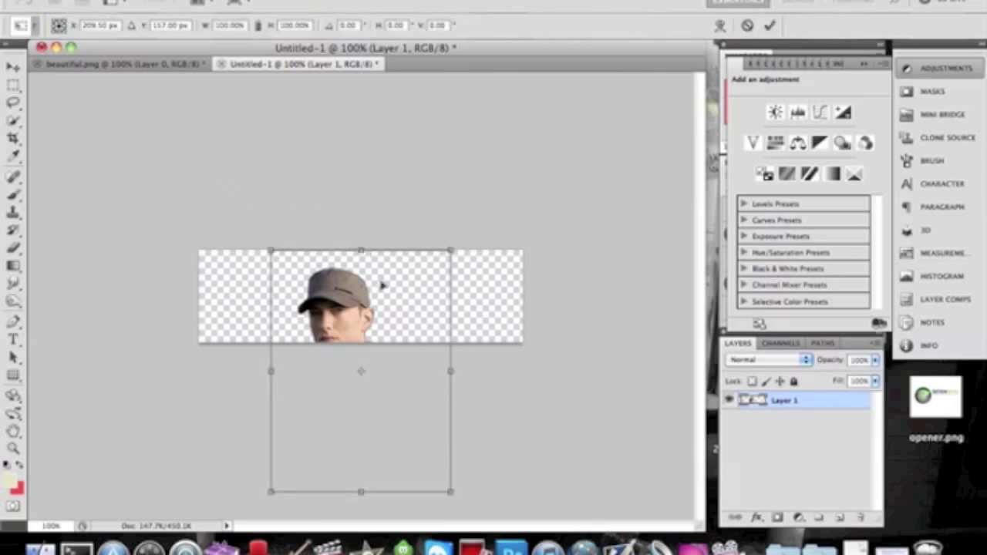
{"action": "left_click_drag", "start_coordinate": [381, 288], "coordinate": [303, 139]}
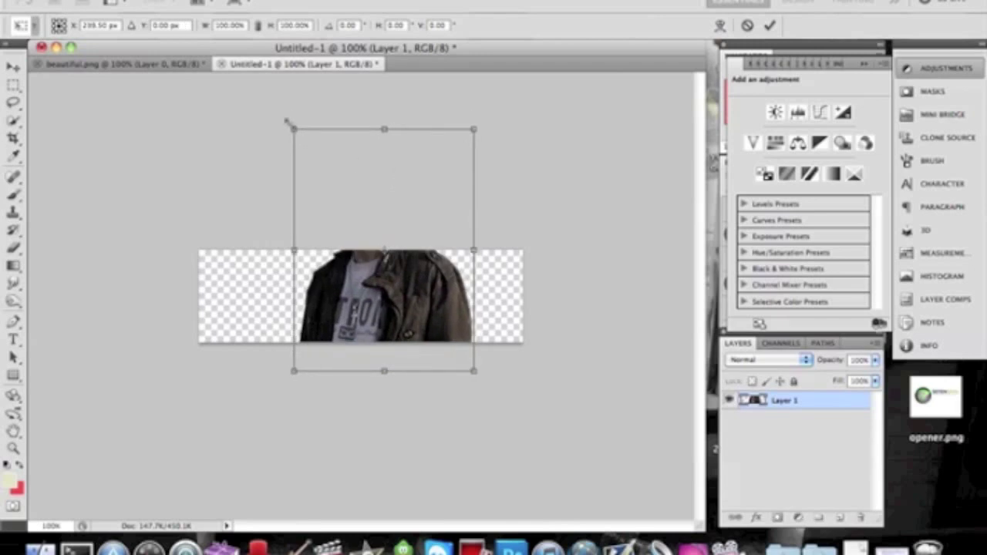
{"action": "left_click_drag", "start_coordinate": [292, 127], "coordinate": [386, 229]}
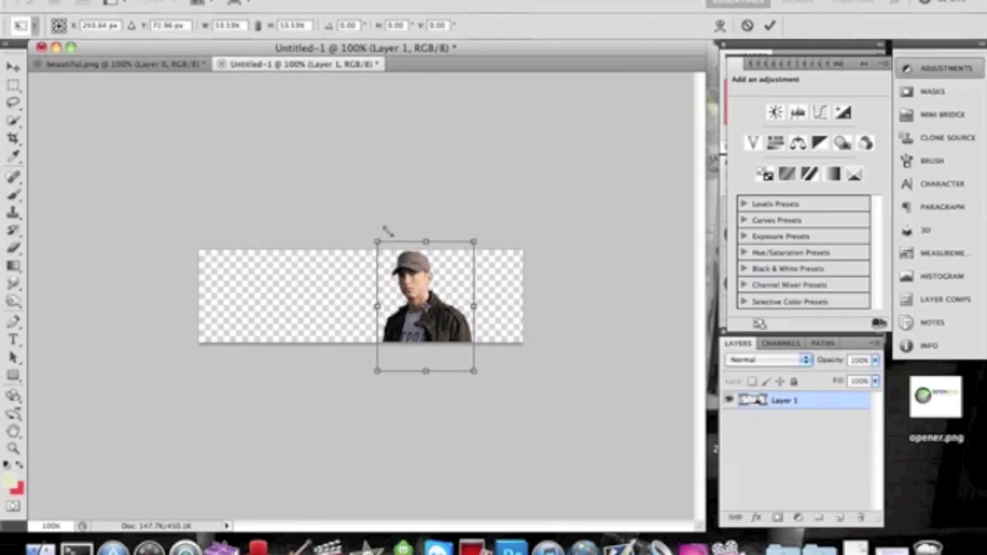
{"action": "key", "text": "Return"}
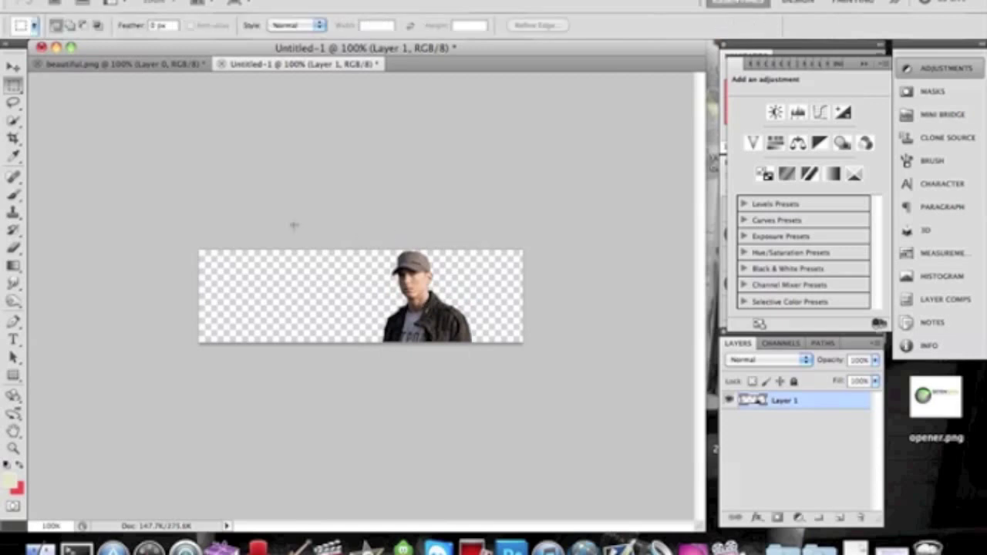
Reposition and enlarge the man, then lower him so his capped head shows
{"action": "left_click", "coordinate": [13, 67]}
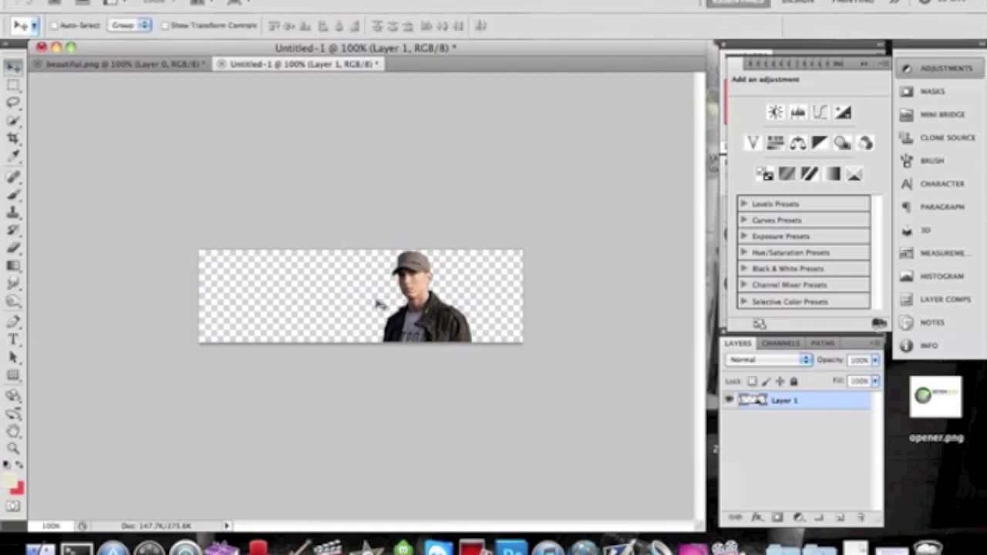
{"action": "left_click_drag", "start_coordinate": [438, 335], "coordinate": [454, 317]}
{"action": "key", "text": "ctrl+t"}
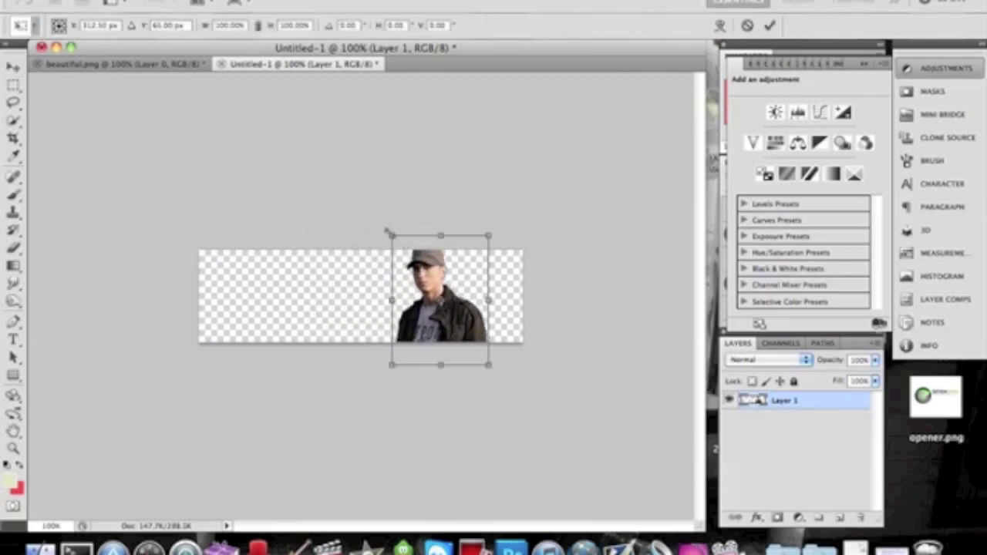
{"action": "left_click_drag", "start_coordinate": [388, 225], "coordinate": [357, 182]}
{"action": "key", "text": "Return"}
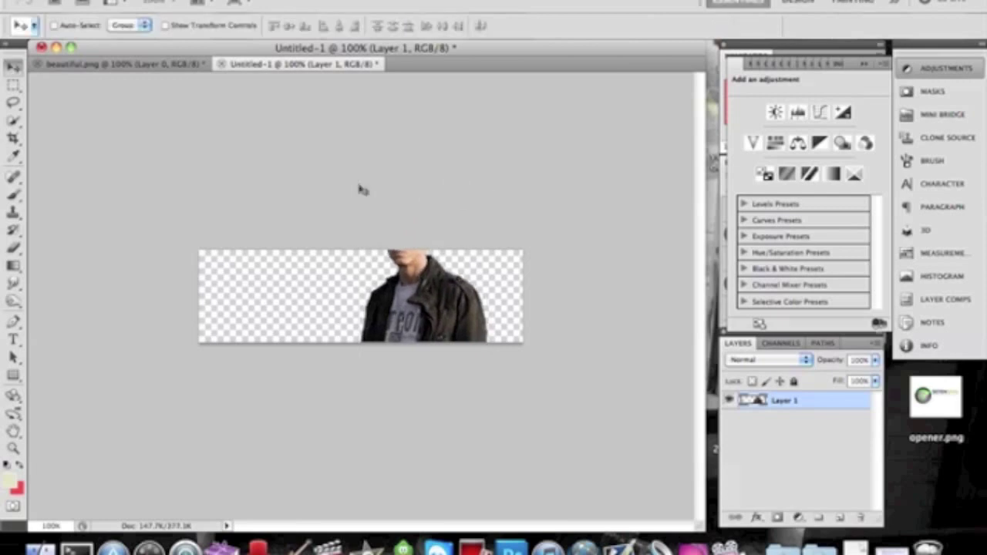
{"action": "left_click_drag", "start_coordinate": [480, 326], "coordinate": [480, 358]}
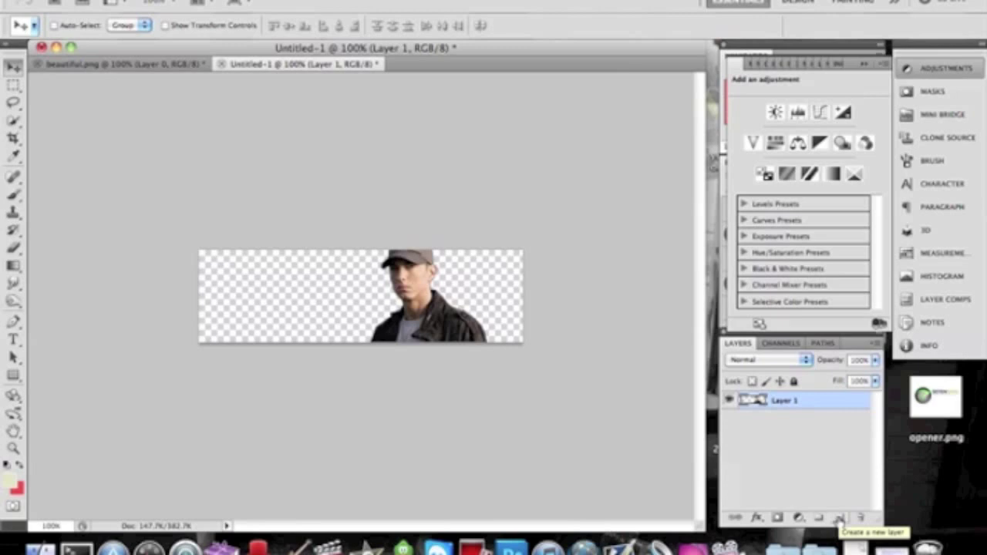
Add Layer 2 and Paint Bucket fill it with taupe #907e73 sampled from the cap
{"action": "left_click", "coordinate": [840, 521]}
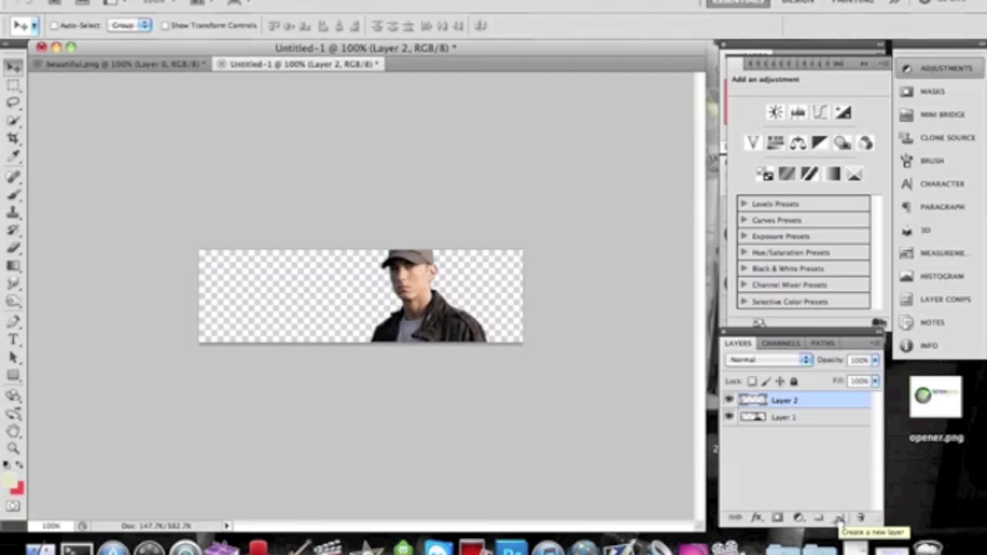
{"action": "left_click", "coordinate": [14, 266]}
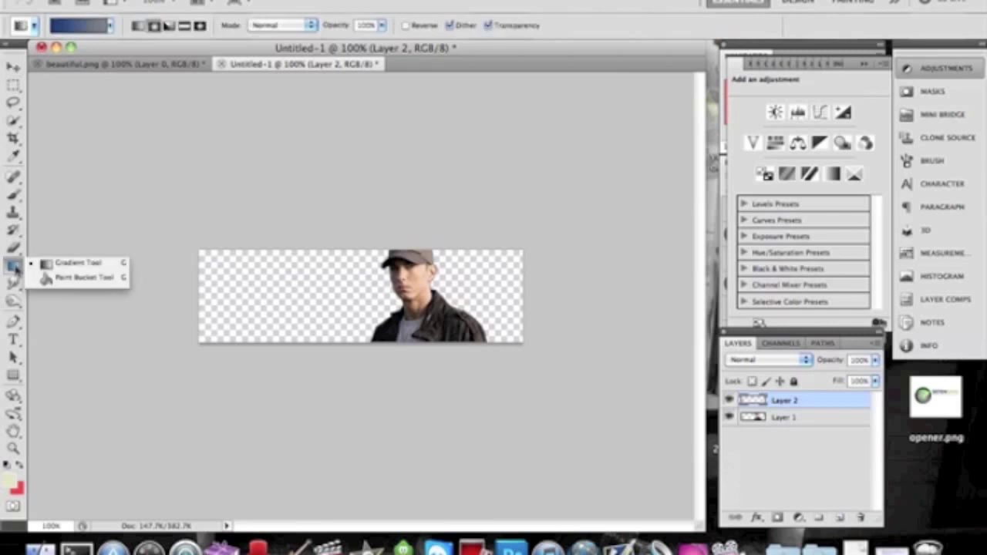
{"action": "left_click", "coordinate": [71, 277]}
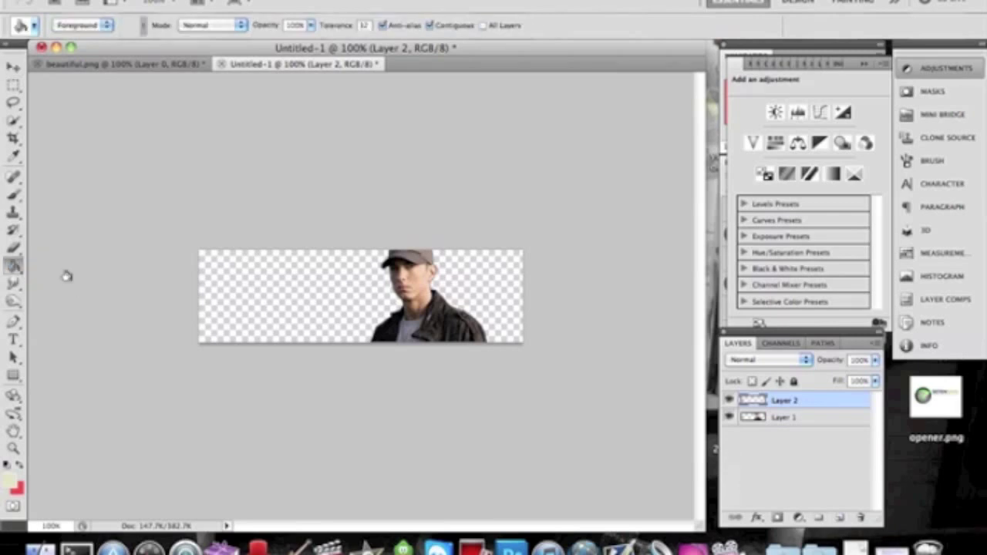
{"action": "left_click", "coordinate": [11, 487]}
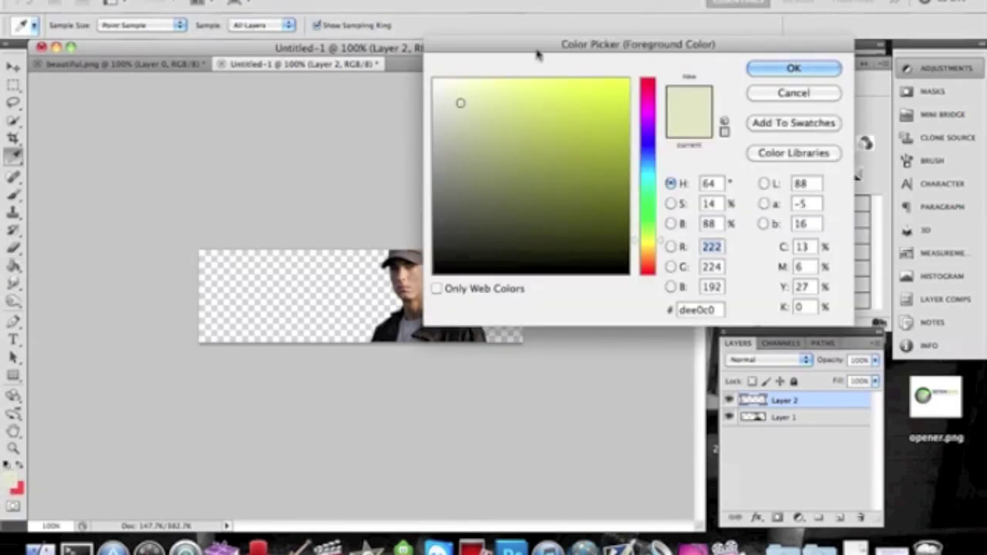
{"action": "left_click_drag", "start_coordinate": [549, 45], "coordinate": [640, 37]}
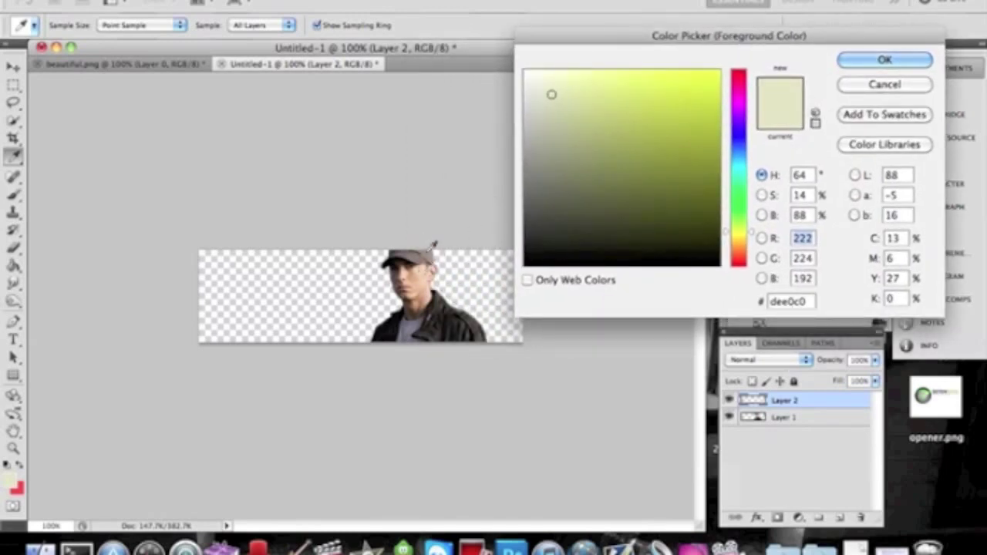
{"action": "left_click", "coordinate": [434, 248]}
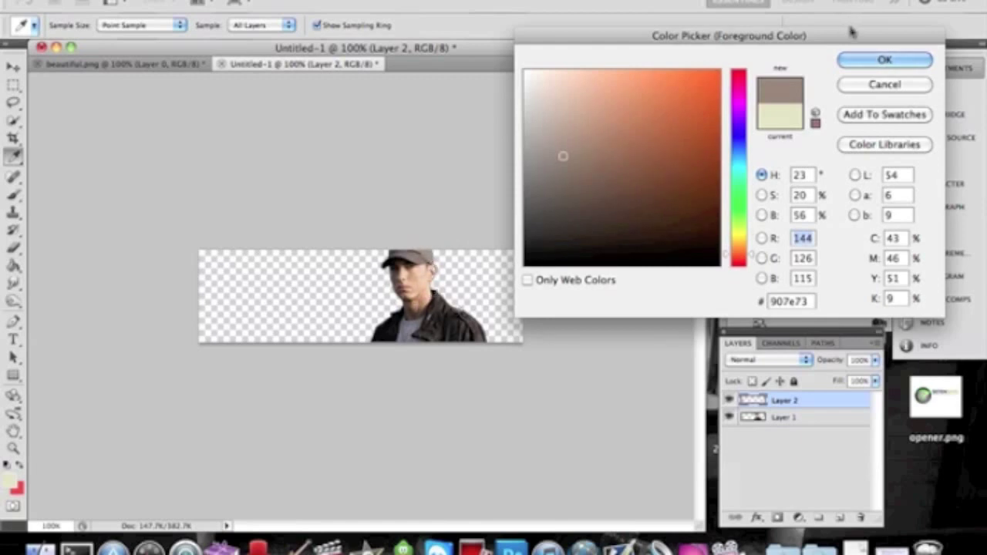
{"action": "left_click", "coordinate": [862, 60]}
{"action": "key", "text": "g"}
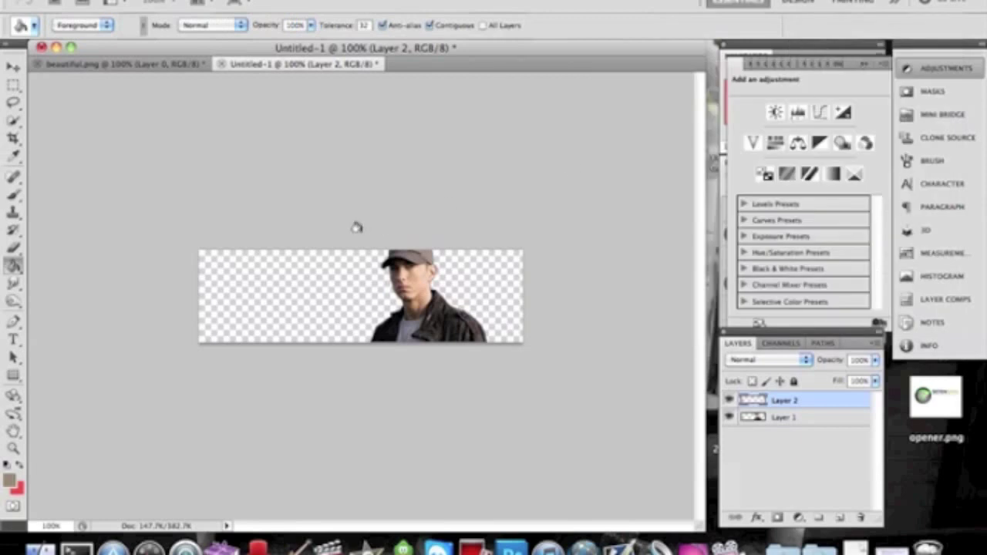
{"action": "left_click", "coordinate": [256, 286]}
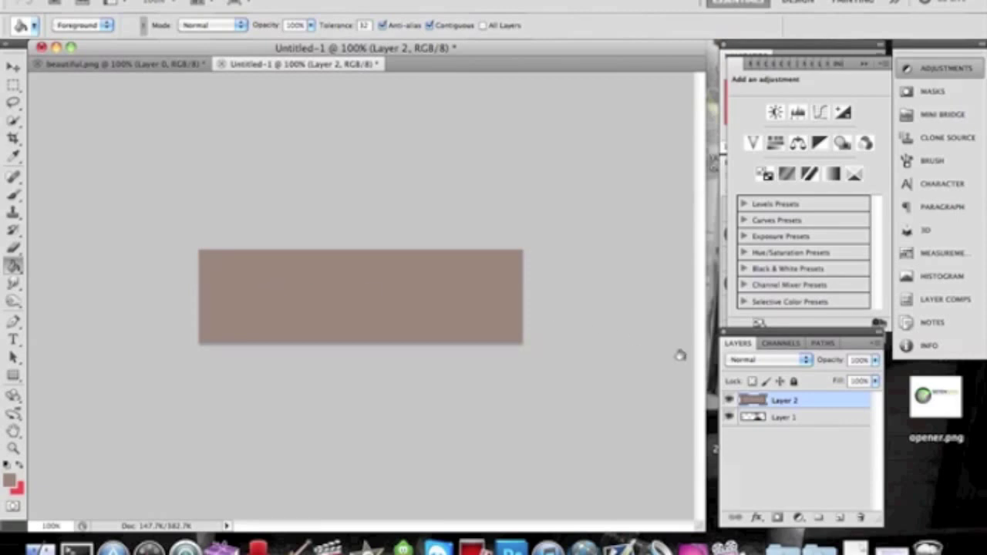
Drag Layer 2 below Layer 1 in the Layers panel
{"action": "left_click_drag", "start_coordinate": [776, 403], "coordinate": [779, 437]}
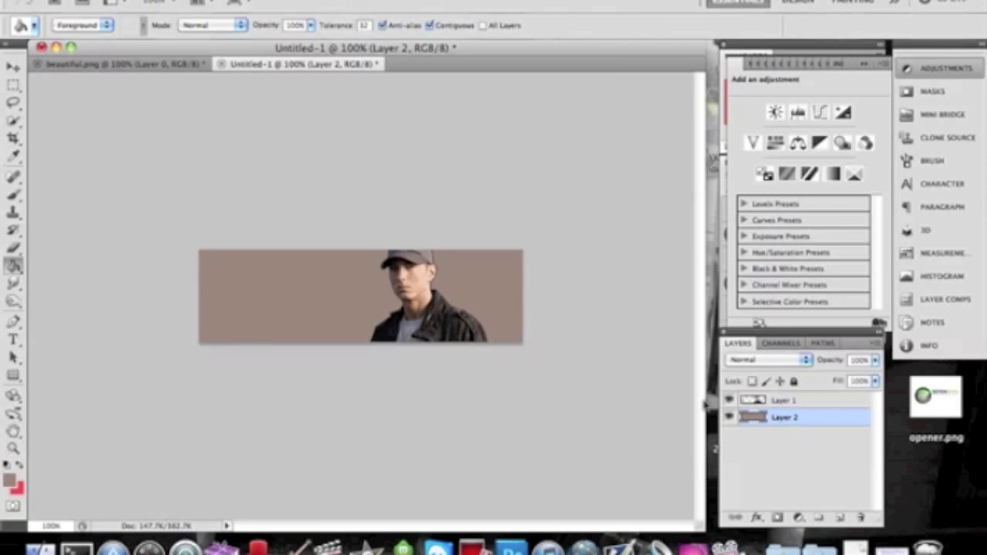
Switch to the Brush tool, choose the first preset and set its size to 47 px
{"action": "key", "text": "b"}
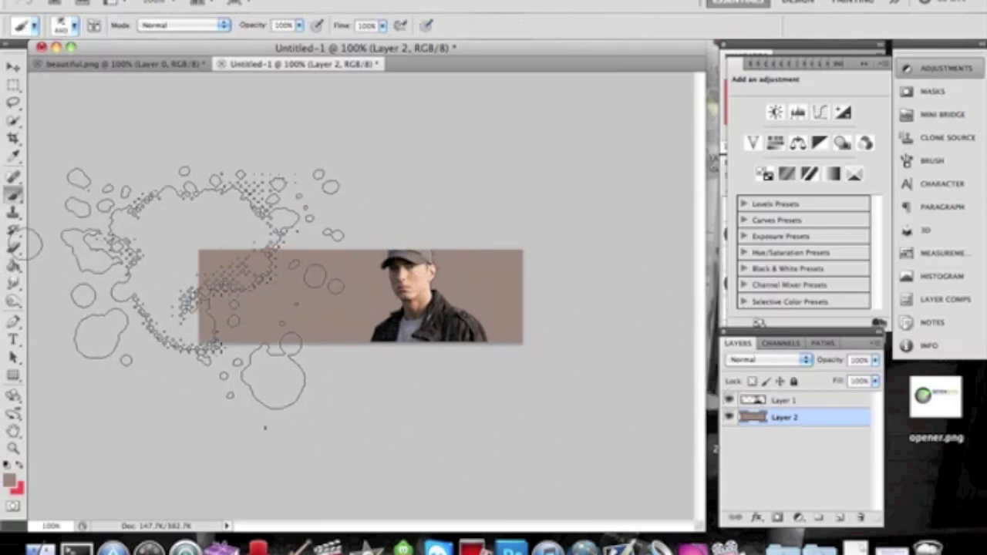
{"action": "left_click", "coordinate": [778, 54]}
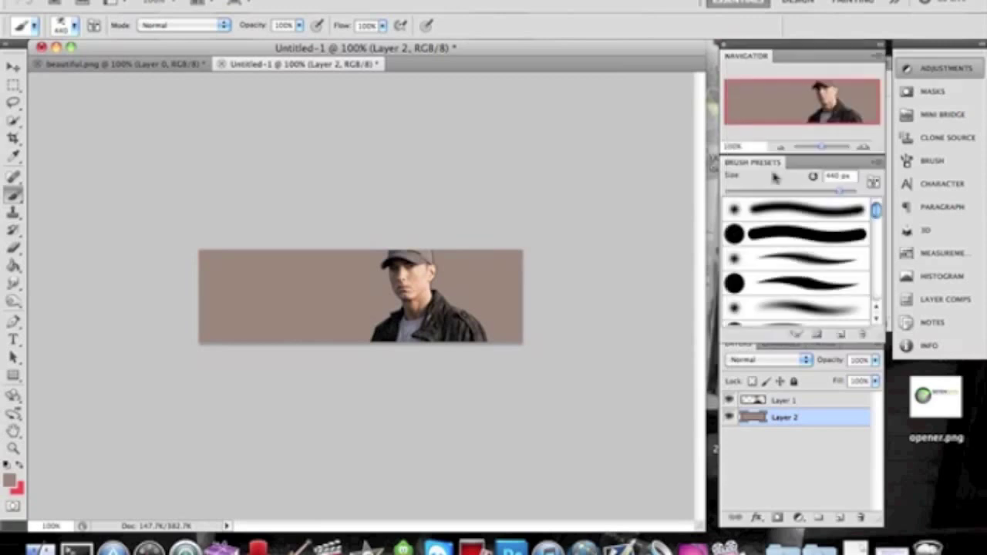
{"action": "left_click", "coordinate": [777, 210]}
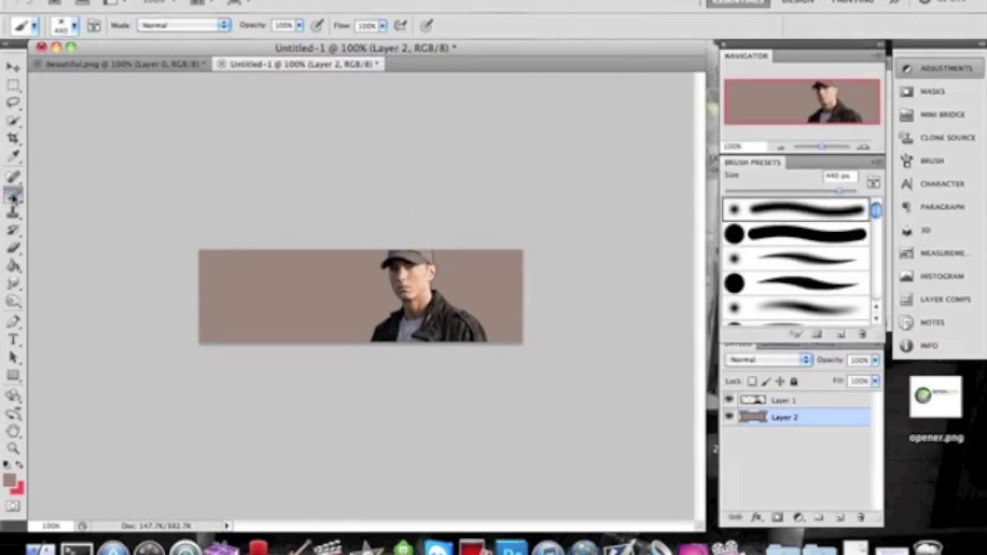
{"action": "left_click", "coordinate": [762, 194]}
{"action": "left_click_drag", "start_coordinate": [762, 195], "coordinate": [826, 193]}
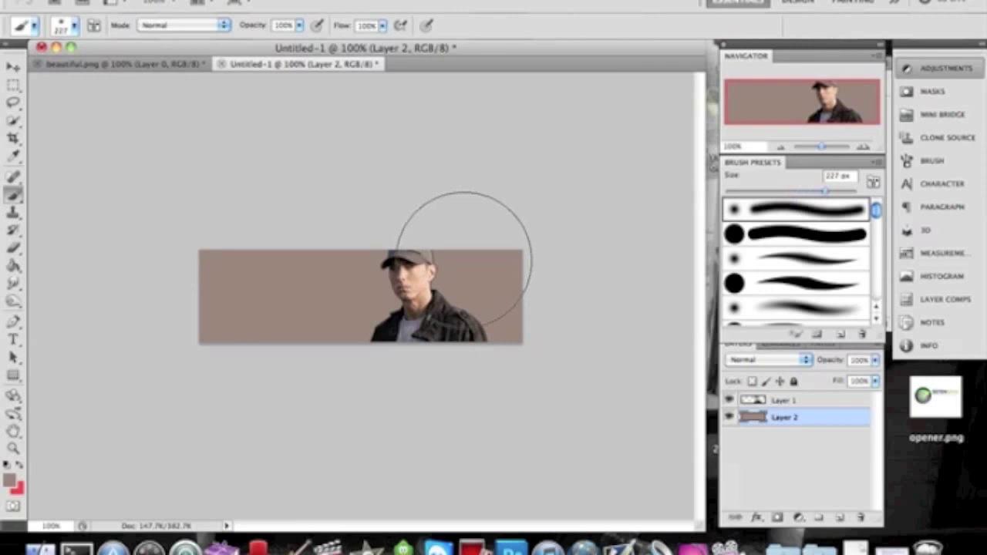
{"action": "left_click", "coordinate": [761, 193]}
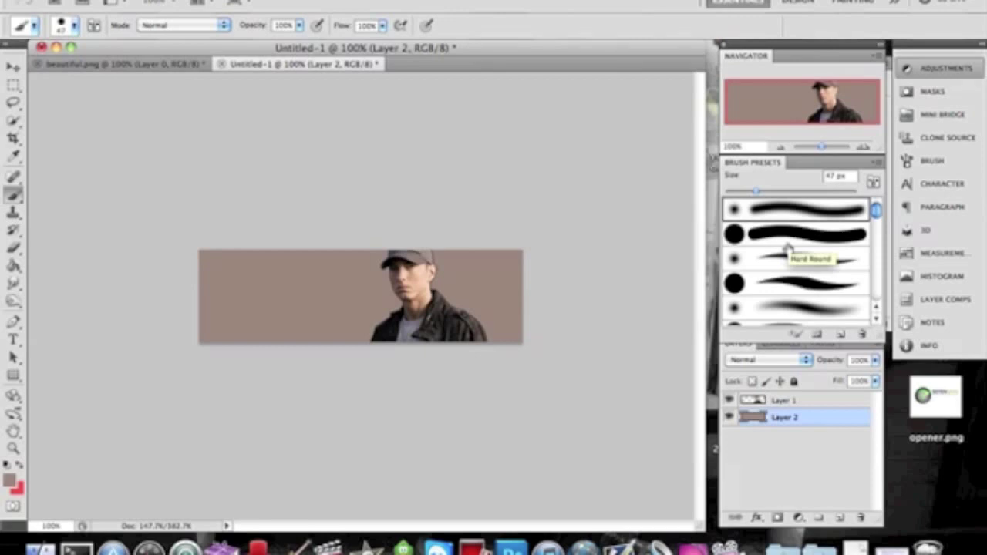
Try the 63, 103, 125 and 47 px presets, then settle on the 576 px splatter brush
{"action": "scroll", "coordinate": [788, 248], "scroll_direction": "down", "scroll_amount": 6}
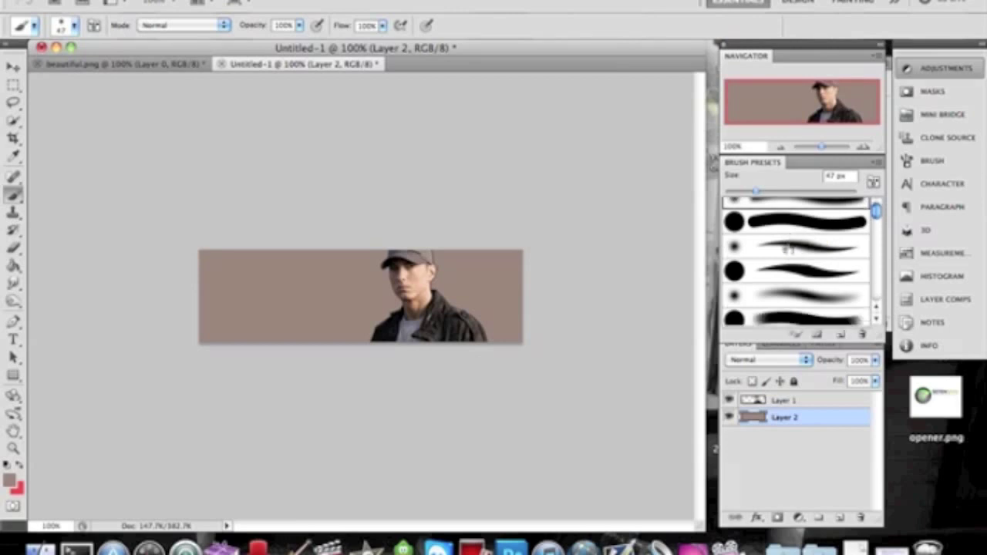
{"action": "scroll", "coordinate": [789, 249], "scroll_direction": "down", "scroll_amount": 6}
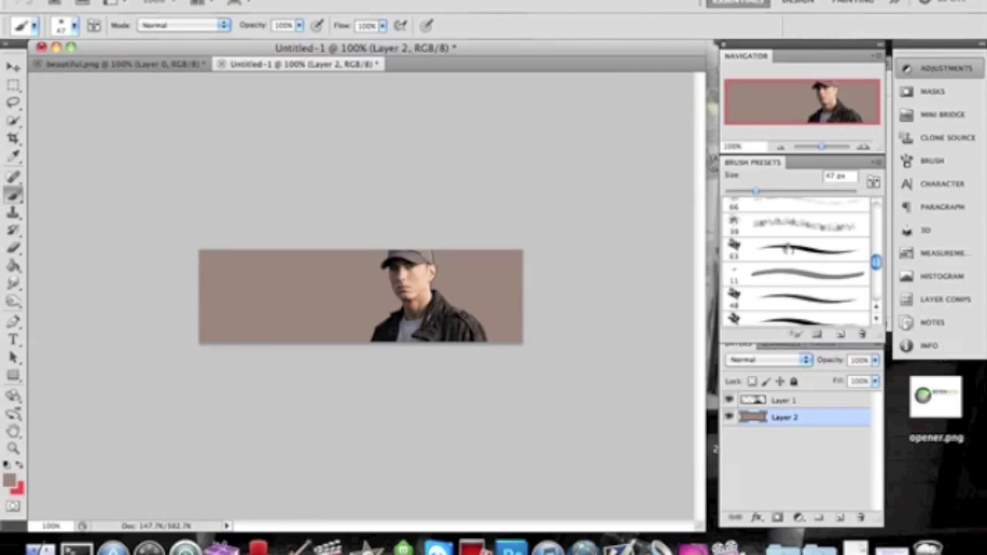
{"action": "left_click", "coordinate": [789, 248]}
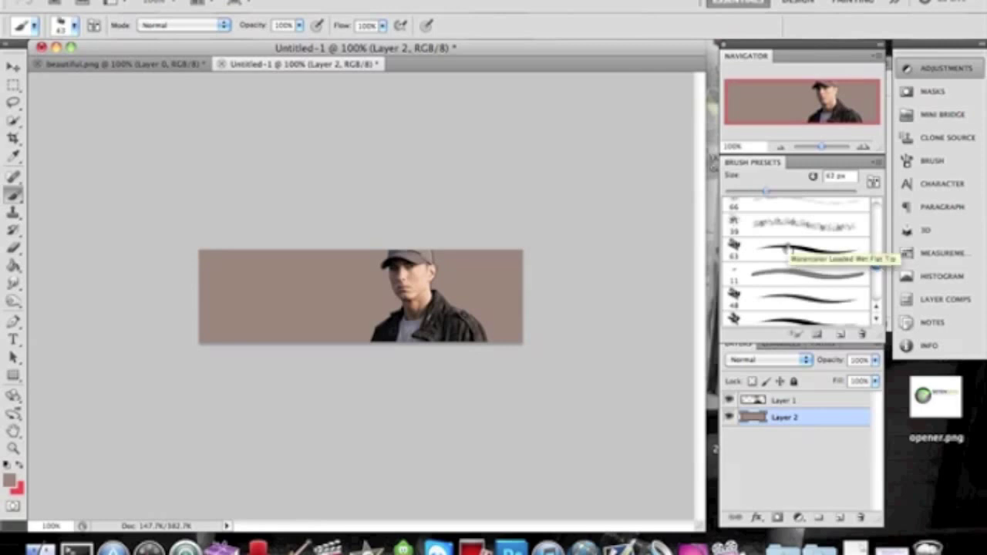
{"action": "scroll", "coordinate": [789, 248], "scroll_direction": "up", "scroll_amount": 6}
{"action": "scroll", "coordinate": [789, 248], "scroll_direction": "down", "scroll_amount": 5}
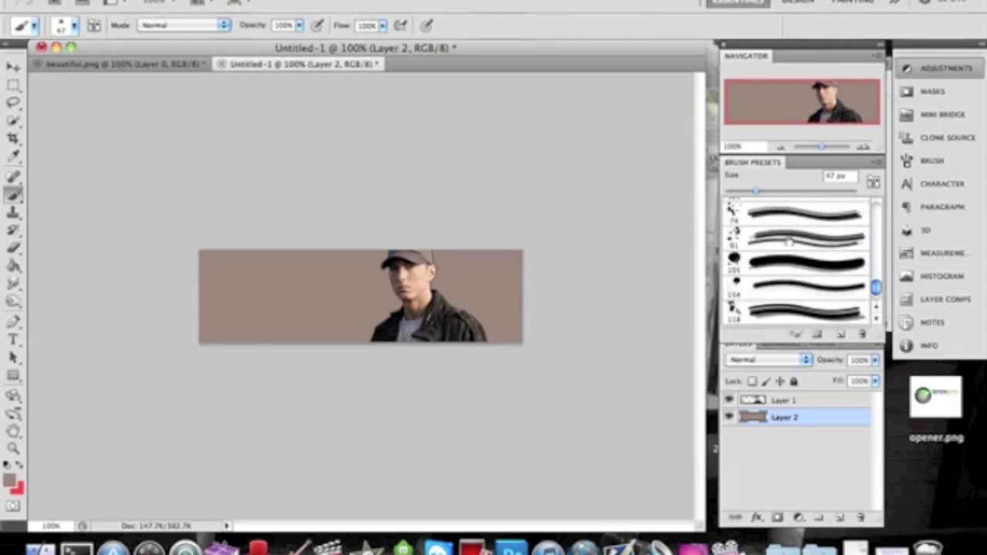
{"action": "scroll", "coordinate": [790, 242], "scroll_direction": "up", "scroll_amount": 3}
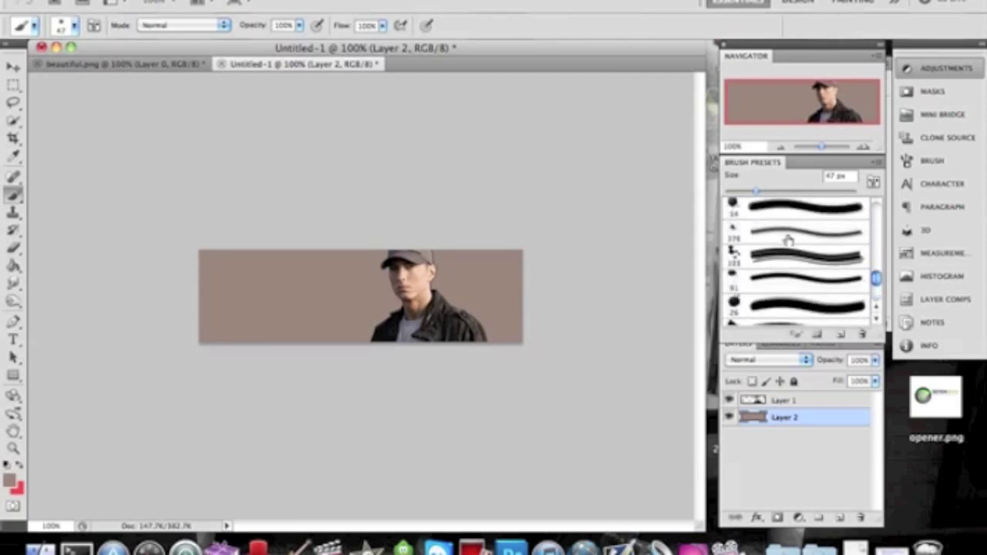
{"action": "left_click", "coordinate": [788, 255]}
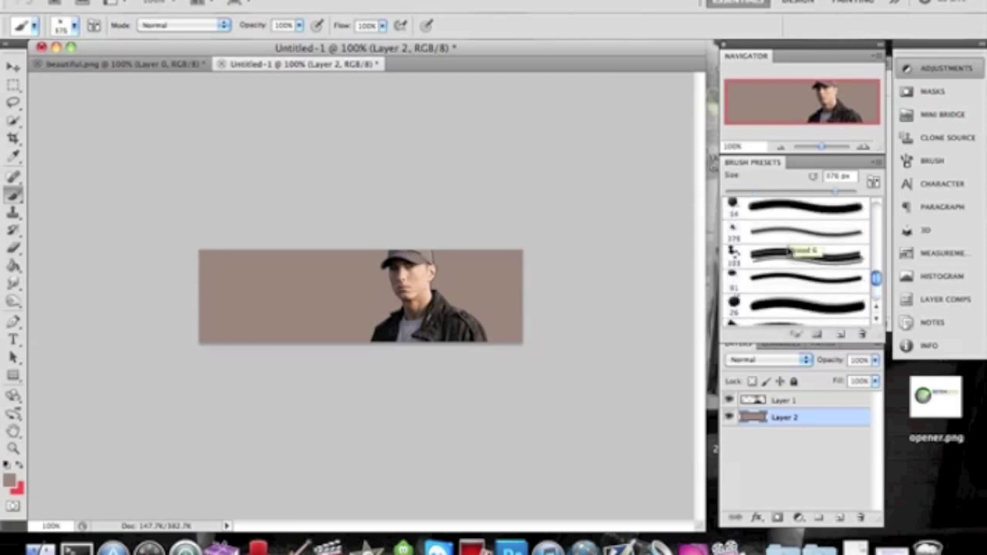
{"action": "scroll", "coordinate": [788, 255], "scroll_direction": "down", "scroll_amount": 1}
{"action": "scroll", "coordinate": [789, 256], "scroll_direction": "down", "scroll_amount": 1}
{"action": "left_click", "coordinate": [790, 259]}
{"action": "scroll", "coordinate": [790, 259], "scroll_direction": "down", "scroll_amount": 1}
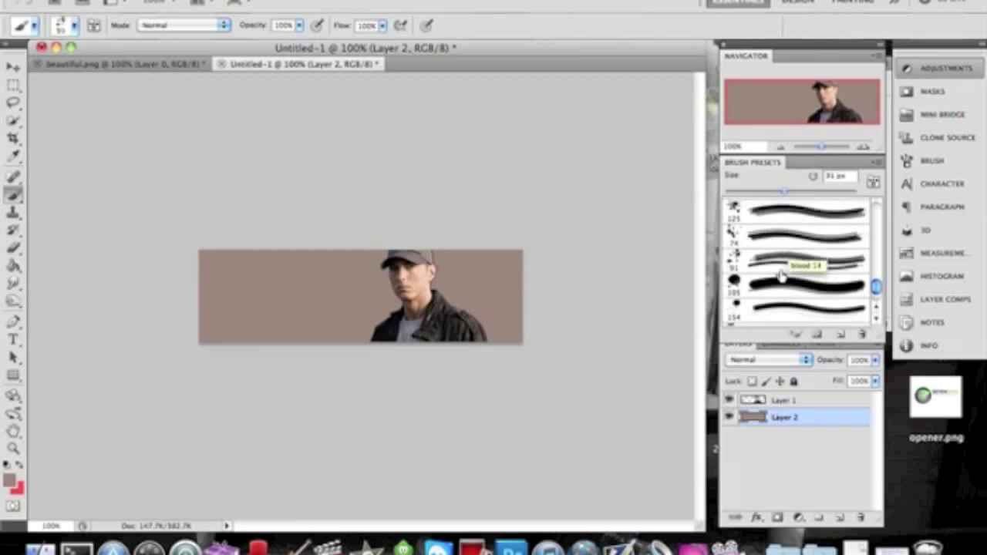
{"action": "scroll", "coordinate": [785, 222], "scroll_direction": "up", "scroll_amount": 2}
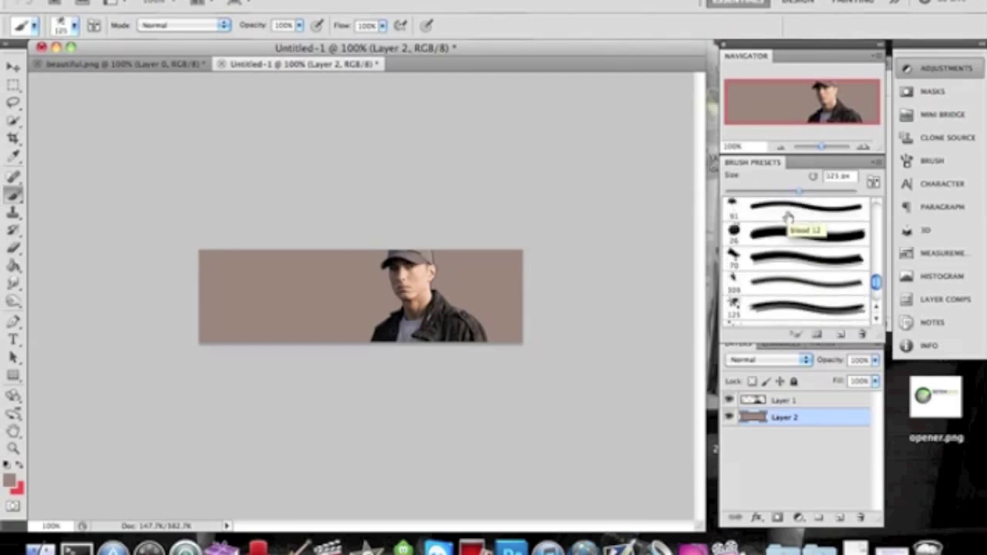
{"action": "left_click", "coordinate": [789, 220]}
{"action": "scroll", "coordinate": [789, 220], "scroll_direction": "up", "scroll_amount": 2}
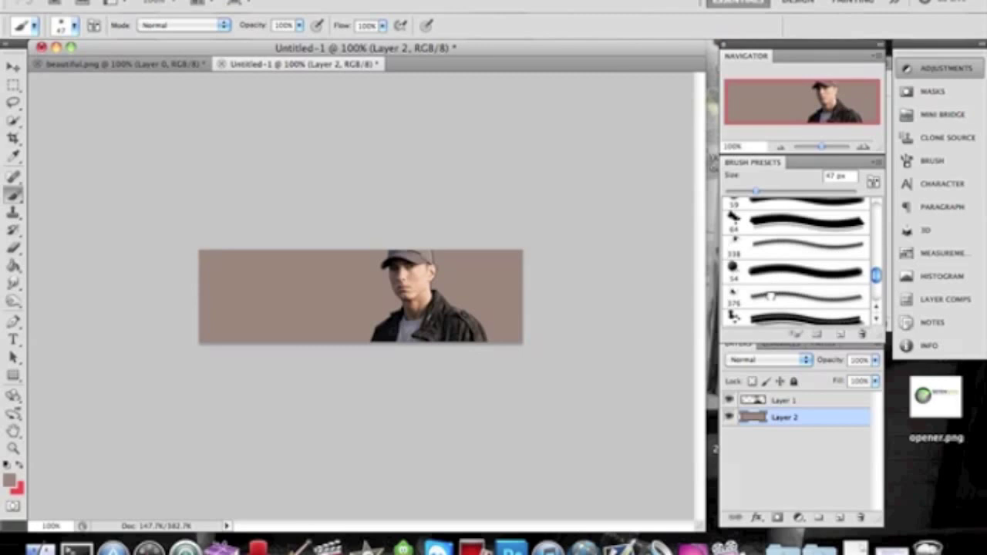
{"action": "left_click", "coordinate": [771, 297]}
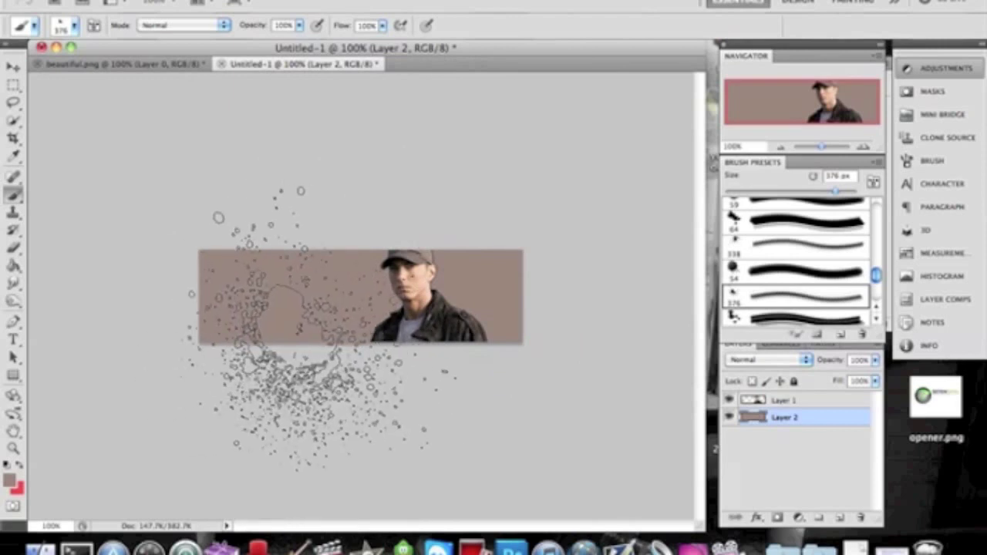
Sample near-black from the jacket and stamp splatter, then undo it and add empty Layer 3
{"action": "left_click", "coordinate": [9, 480]}
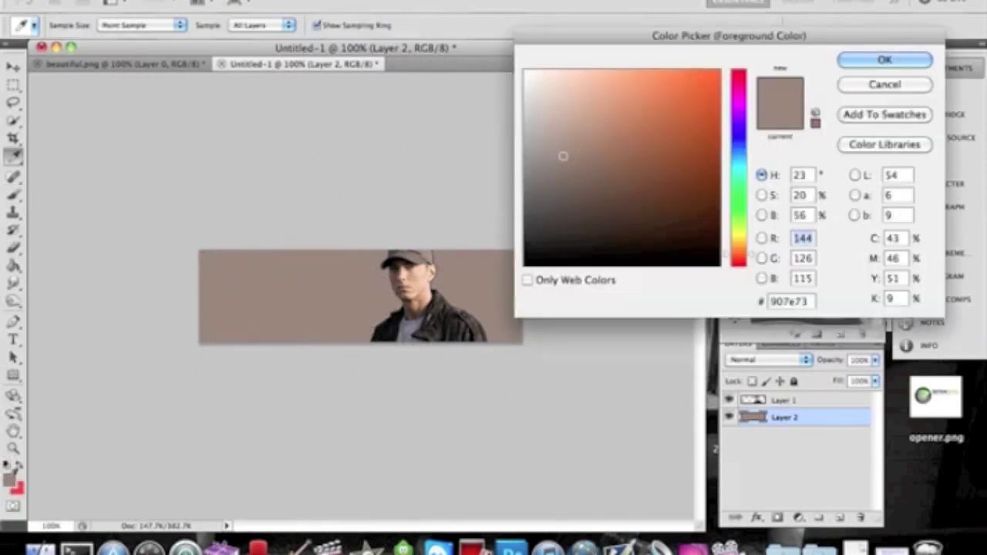
{"action": "left_click", "coordinate": [459, 313]}
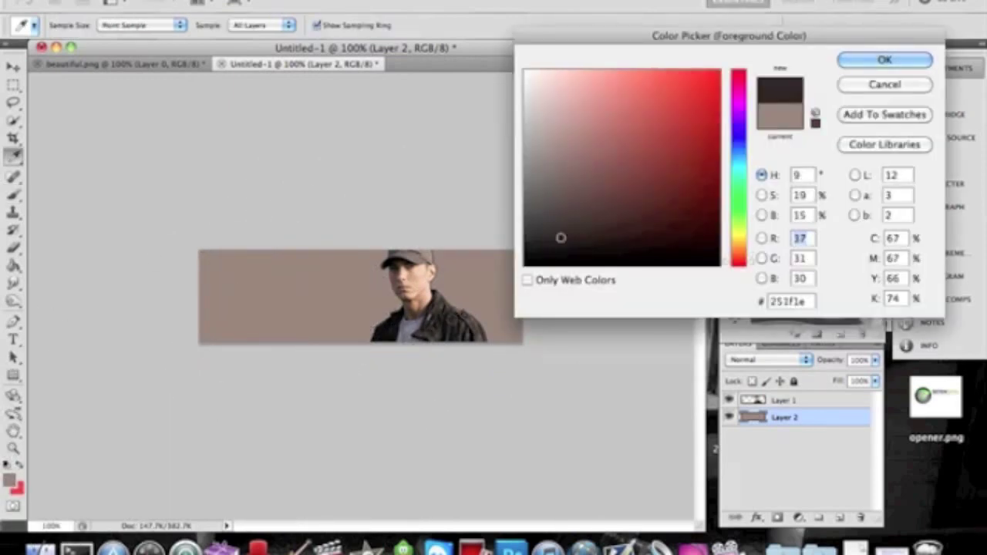
{"action": "left_click", "coordinate": [885, 60]}
{"action": "mouse_move", "coordinate": [473, 370]}
{"action": "left_mouse_down"}
{"action": "mouse_move", "coordinate": [278, 231]}
{"action": "mouse_move", "coordinate": [277, 162]}
{"action": "left_mouse_up"}
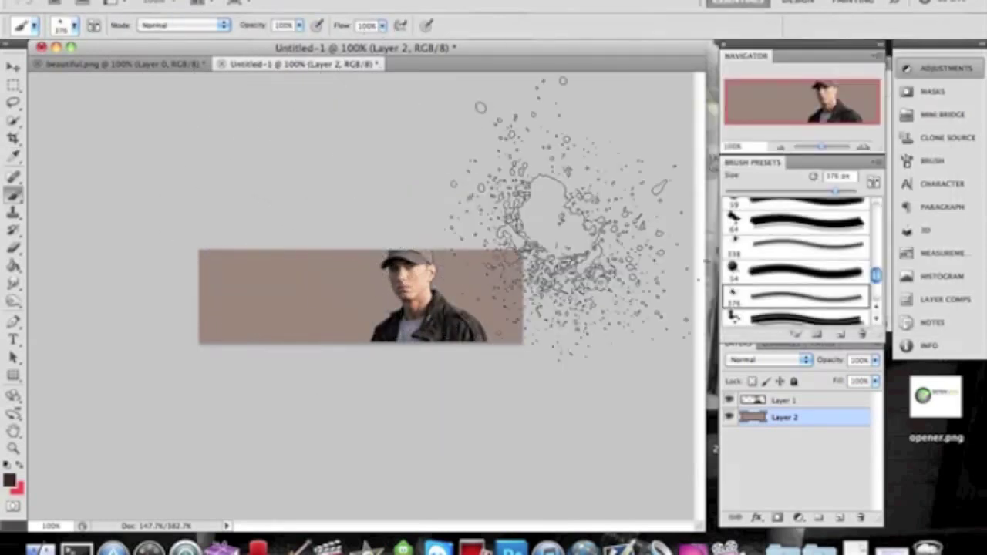
{"action": "left_click", "coordinate": [417, 216]}
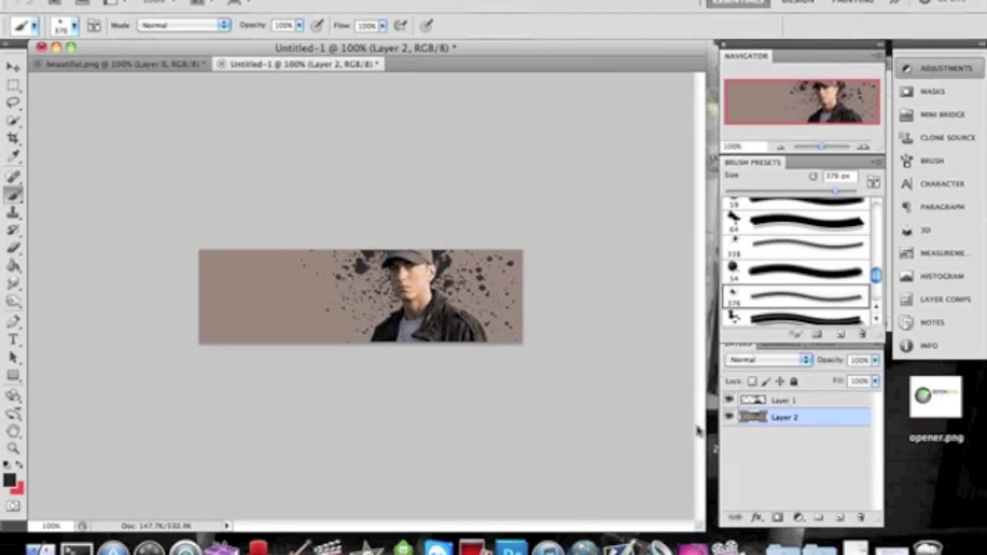
{"action": "key", "text": "super+z"}
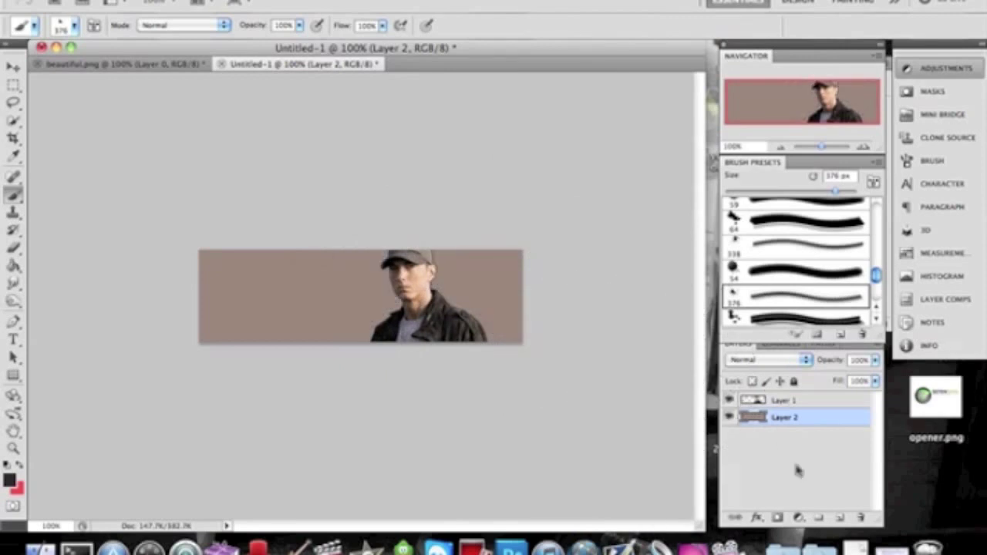
{"action": "left_click", "coordinate": [840, 519]}
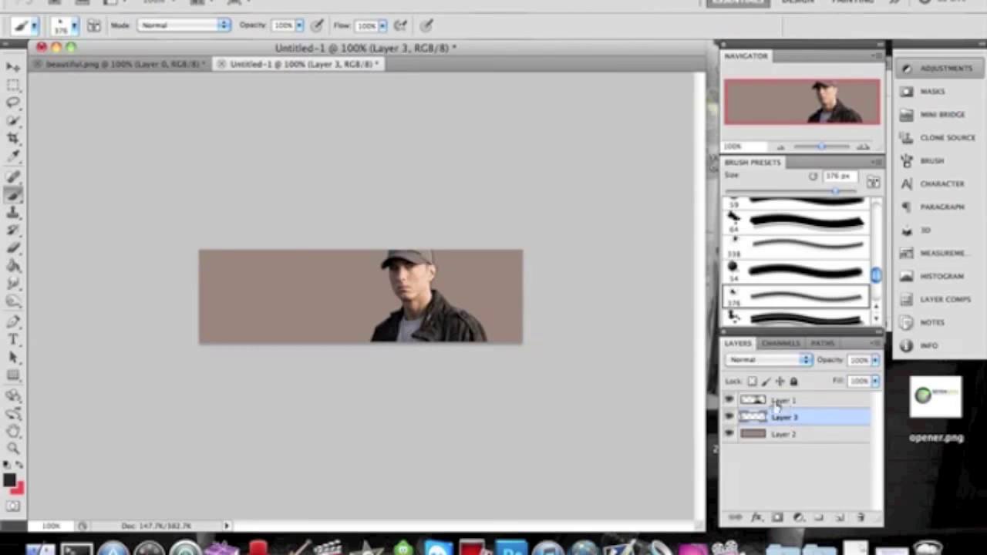
Stamp dark splatter around the man's head and lower left with the 309, 125 and 91 px brushes
{"action": "left_click", "coordinate": [409, 224]}
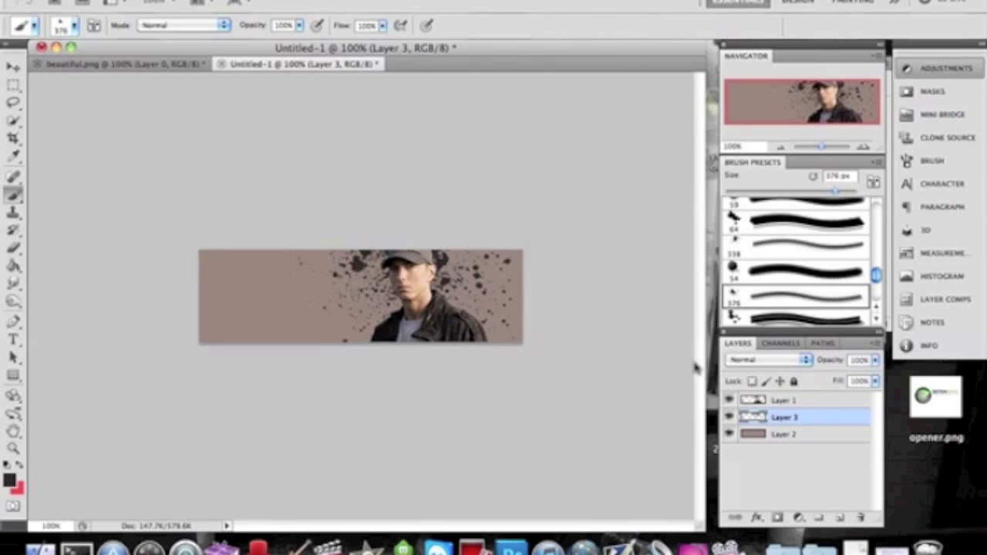
{"action": "scroll", "coordinate": [811, 245], "scroll_direction": "up", "scroll_amount": 2}
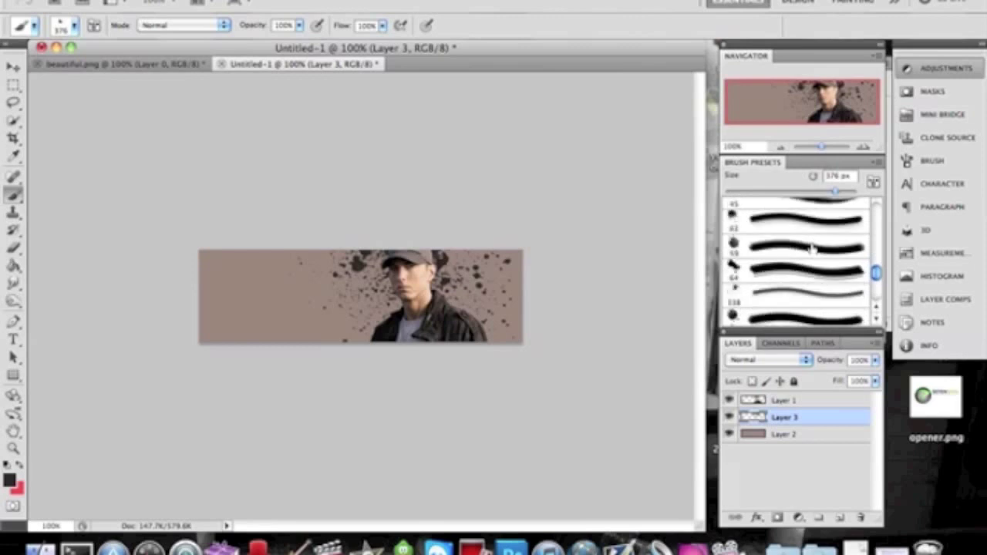
{"action": "scroll", "coordinate": [811, 246], "scroll_direction": "down", "scroll_amount": 3}
{"action": "left_click", "coordinate": [812, 246]}
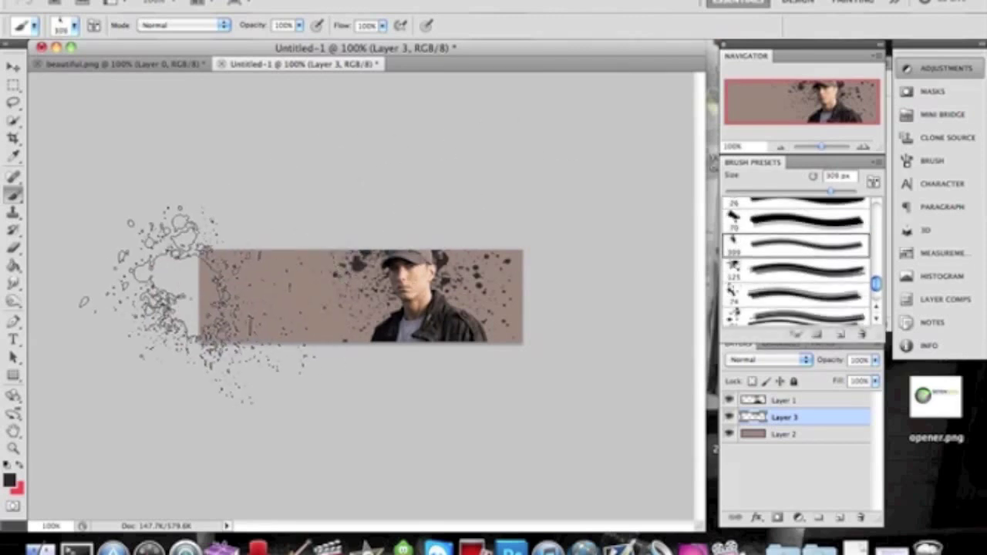
{"action": "left_click", "coordinate": [832, 281]}
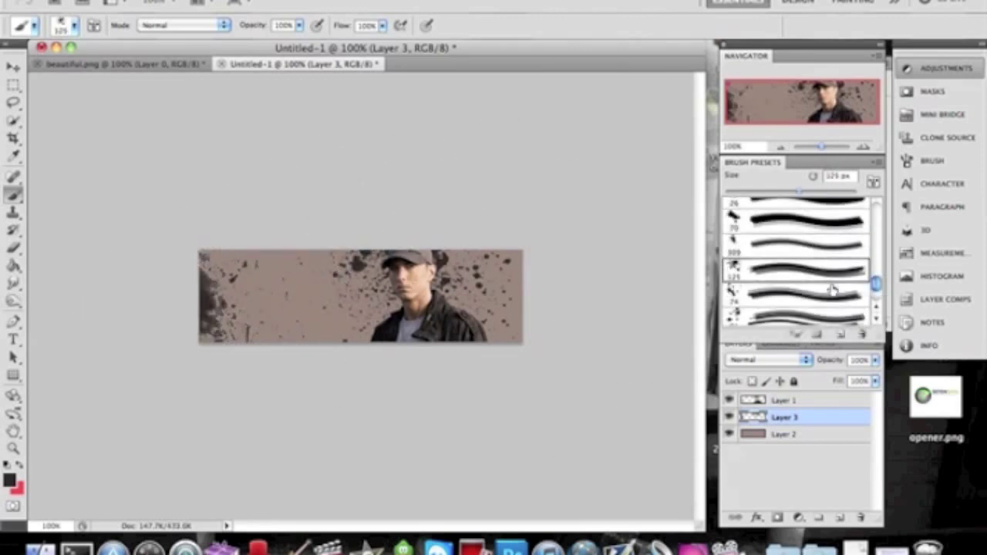
{"action": "left_click", "coordinate": [814, 312]}
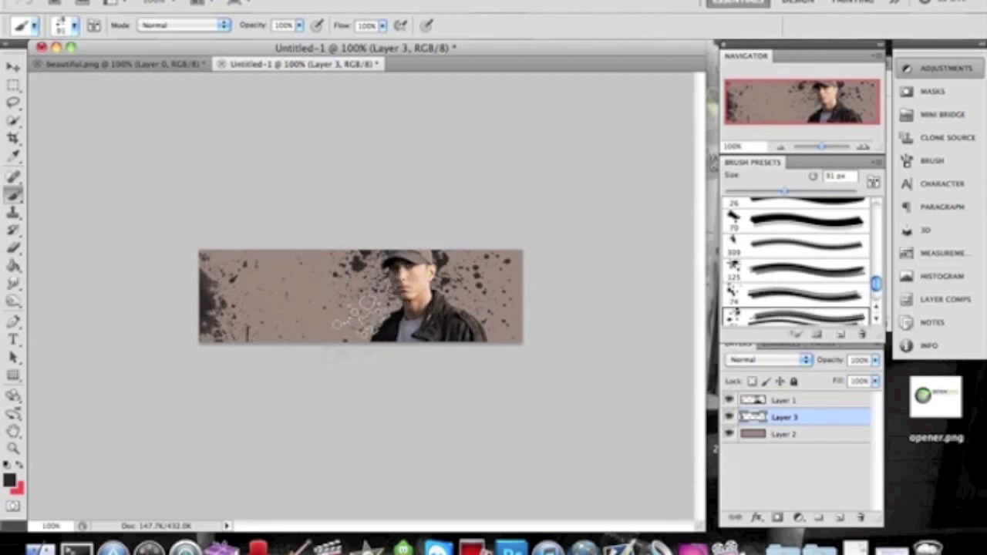
{"action": "left_click", "coordinate": [357, 315]}
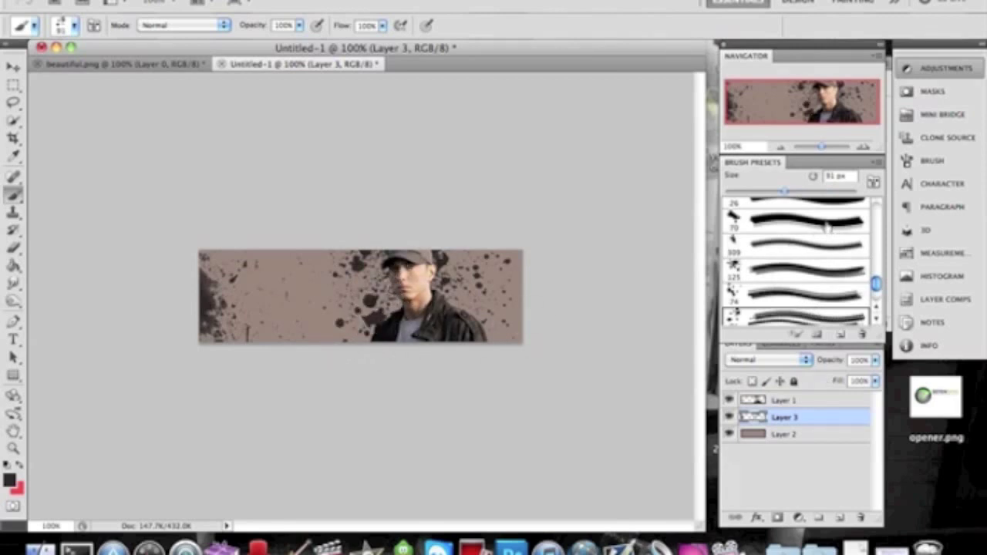
Stamp 103 px splatter at the banner's bottom-right corner, then select Layer 1
{"action": "scroll", "coordinate": [827, 226], "scroll_direction": "up", "scroll_amount": 2}
{"action": "left_click", "coordinate": [795, 242]}
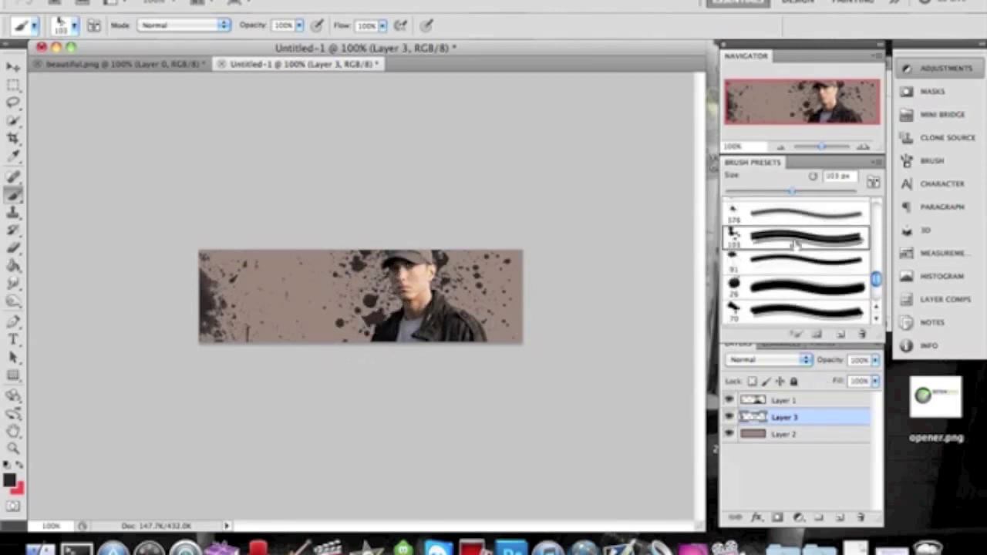
{"action": "left_click", "coordinate": [531, 349]}
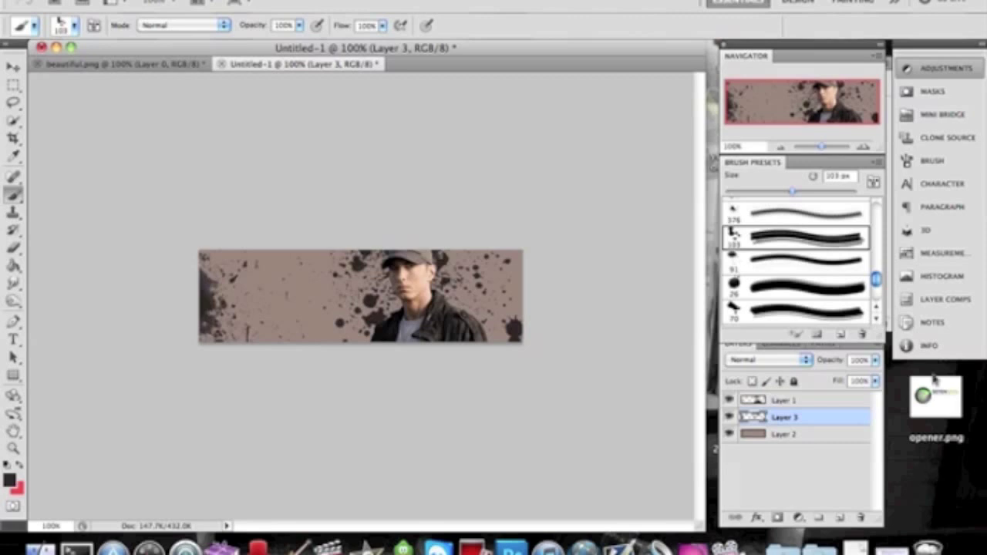
{"action": "left_click_drag", "start_coordinate": [774, 417], "coordinate": [783, 404]}
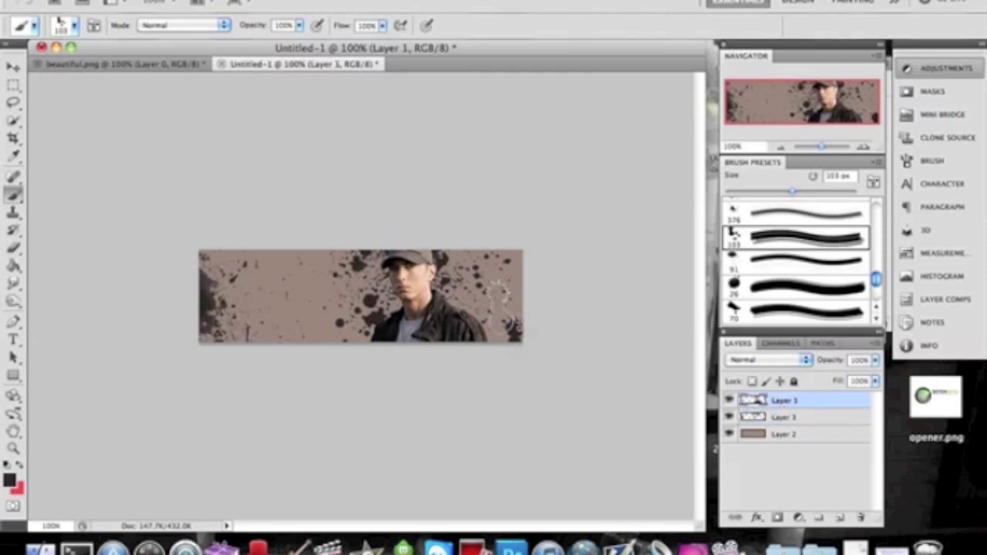
Start a new text layer on the banner with the type size set to 24 pt
{"action": "left_click", "coordinate": [15, 340]}
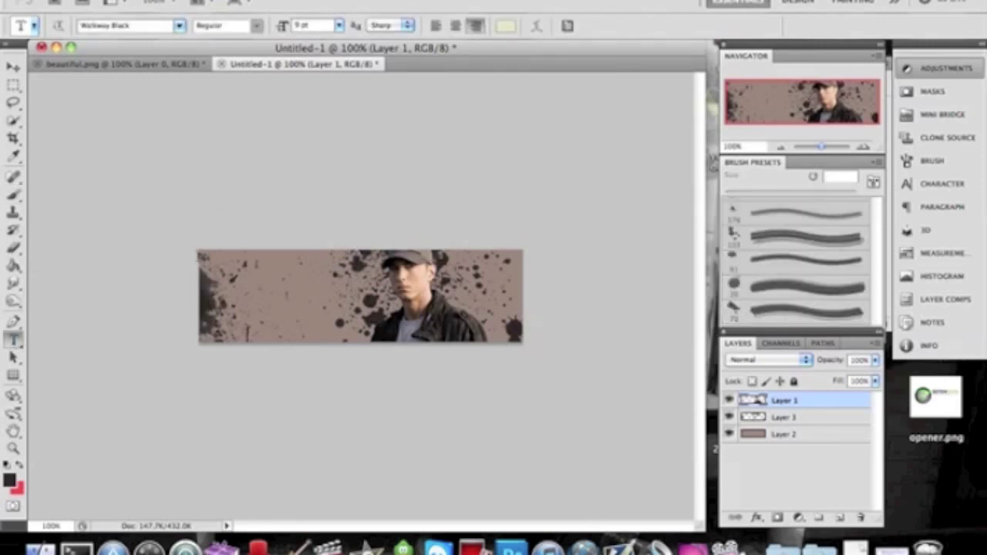
{"action": "left_click", "coordinate": [293, 280]}
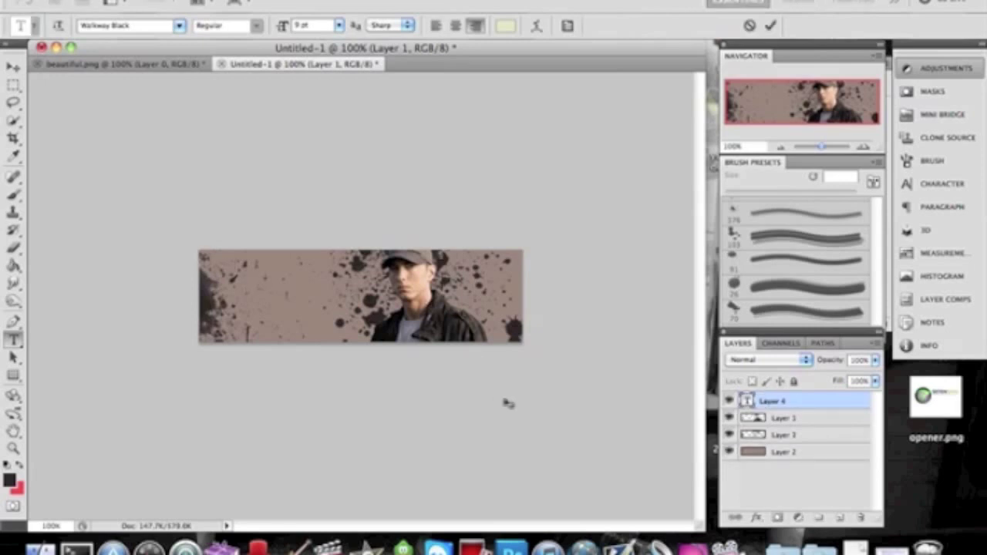
{"action": "left_click", "coordinate": [339, 28]}
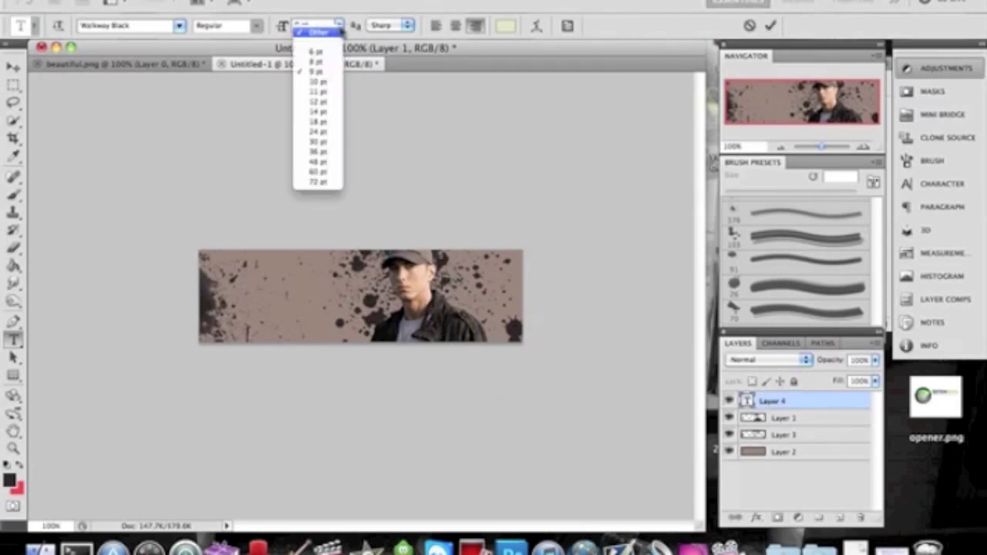
{"action": "left_click", "coordinate": [328, 122]}
{"action": "left_click", "coordinate": [339, 26]}
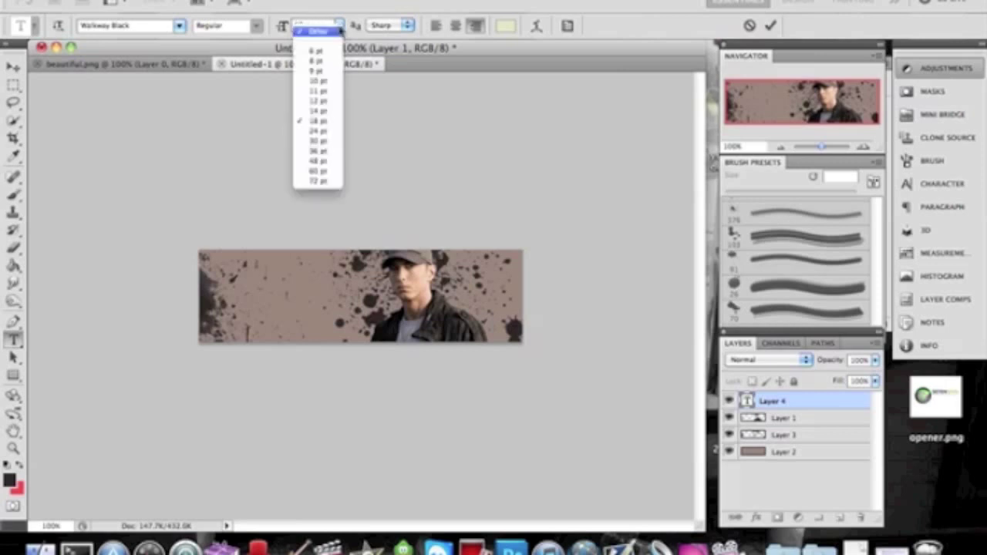
{"action": "left_click", "coordinate": [337, 161]}
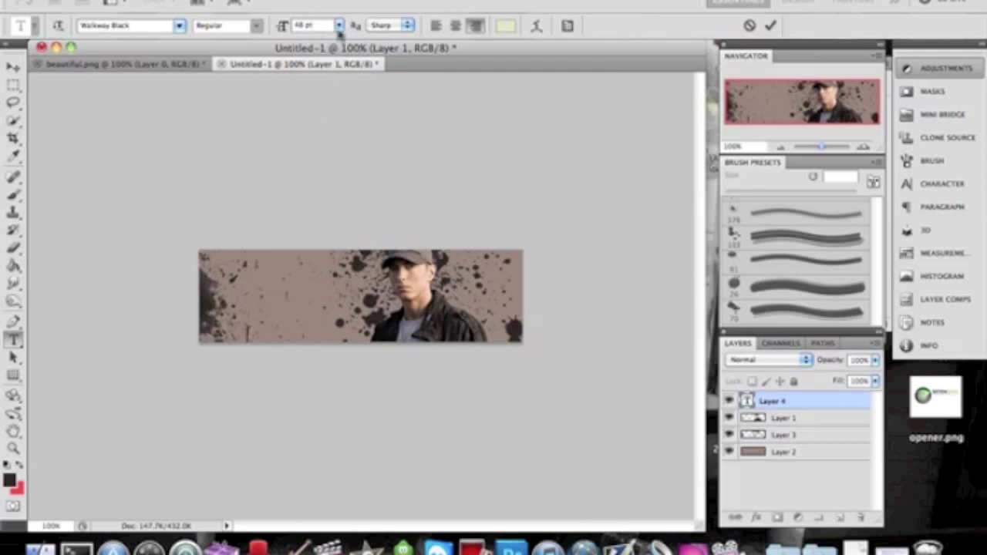
{"action": "left_click", "coordinate": [338, 26]}
{"action": "left_click", "coordinate": [322, 135]}
Choose the Neuropolitical font for the text
{"action": "left_click", "coordinate": [179, 26]}
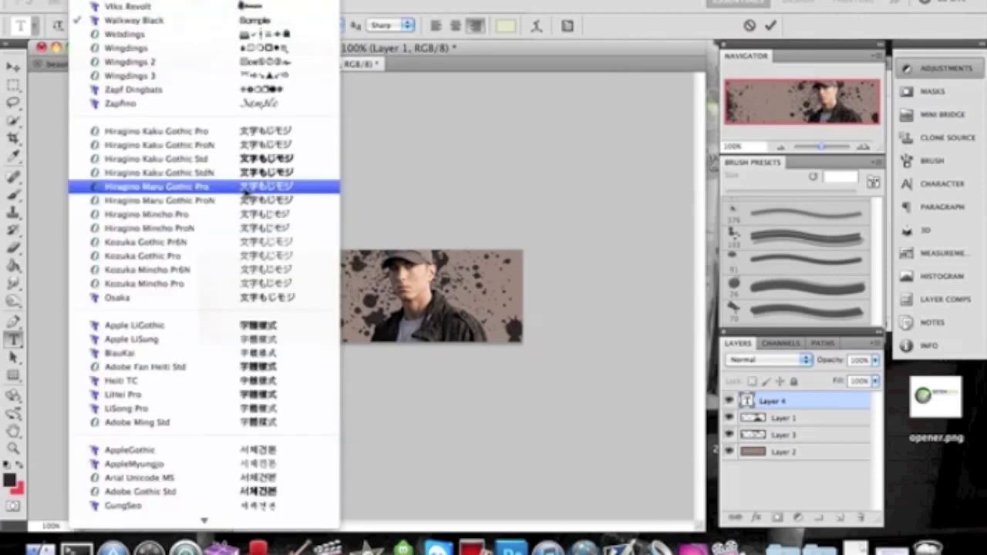
{"action": "scroll", "coordinate": [246, 192], "scroll_direction": "up", "scroll_amount": 10}
{"action": "scroll", "coordinate": [245, 192], "scroll_direction": "up", "scroll_amount": 15}
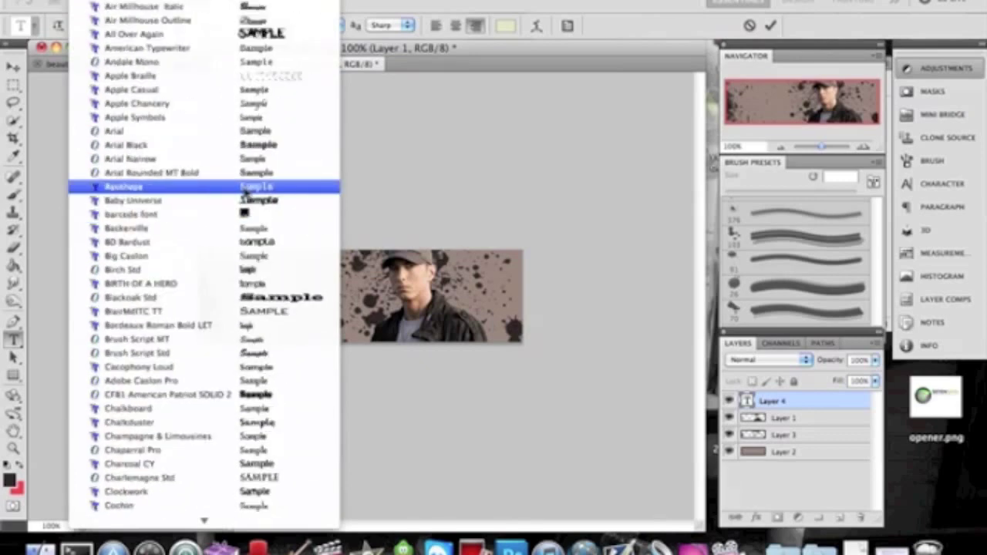
{"action": "scroll", "coordinate": [245, 192], "scroll_direction": "down", "scroll_amount": 20}
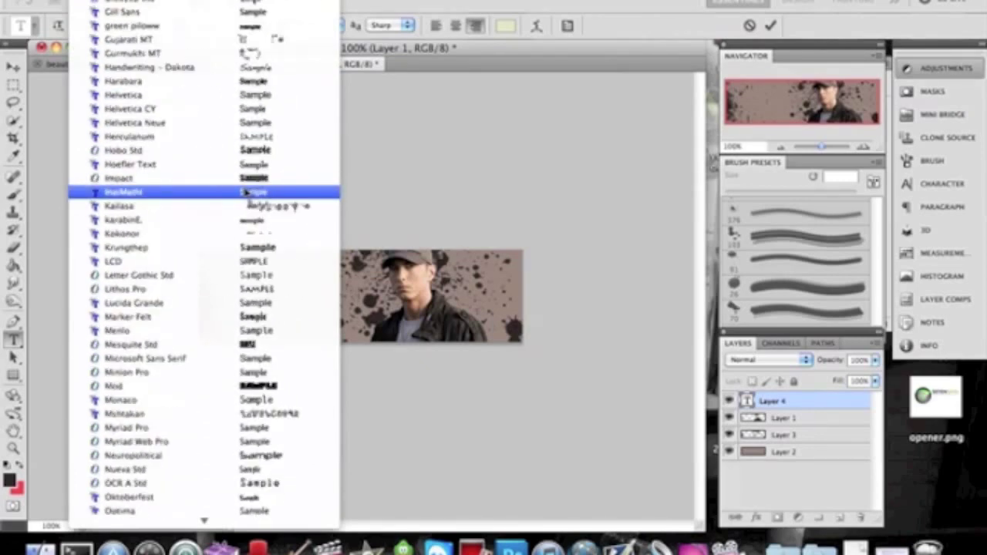
{"action": "scroll", "coordinate": [246, 192], "scroll_direction": "down", "scroll_amount": 1}
{"action": "left_click", "coordinate": [248, 182]}
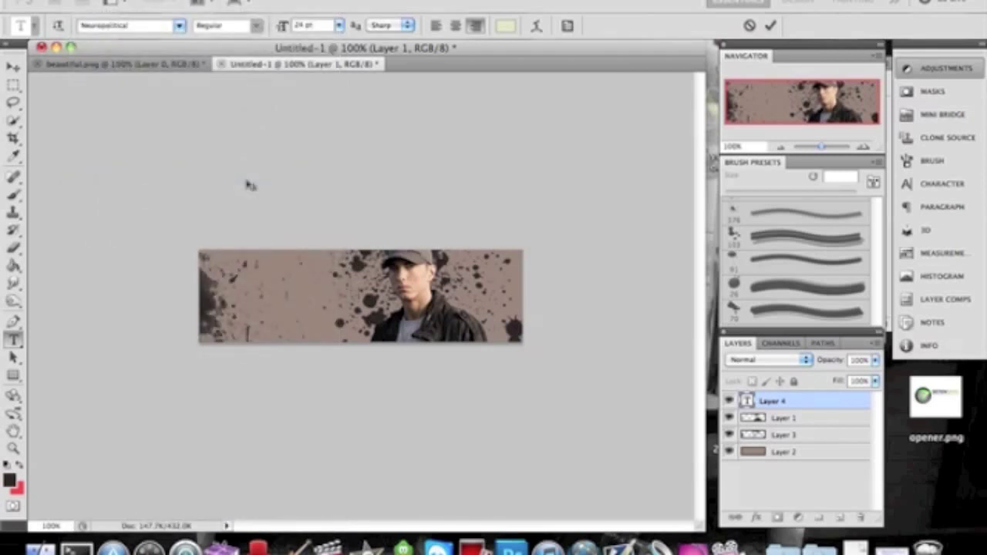
Type 'Ugly Chix', drag it beside the man, and commit the text
{"action": "type", "text": "Ugly"}
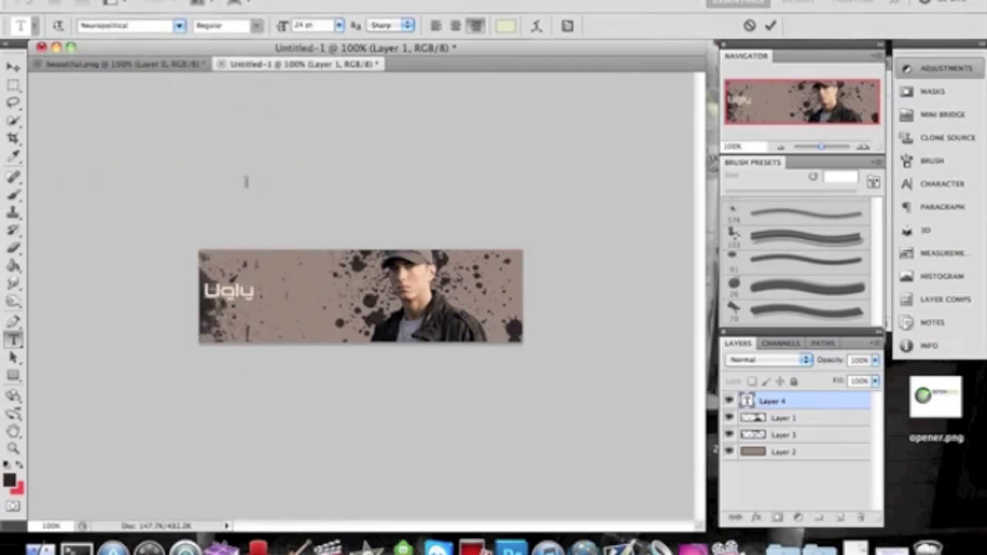
{"action": "type", "text": " Chix"}
{"action": "left_click_drag", "start_coordinate": [302, 342], "coordinate": [362, 342]}
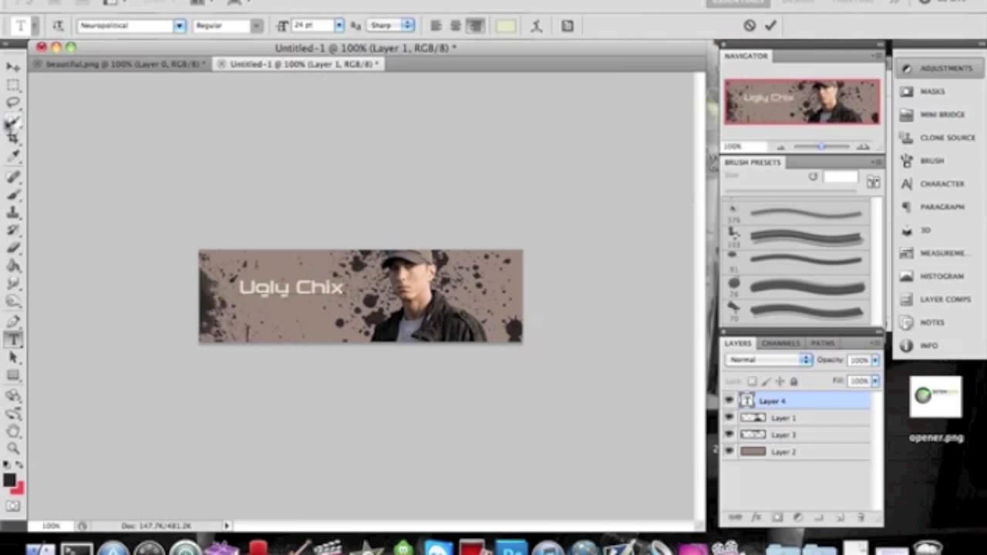
{"action": "left_click", "coordinate": [12, 68]}
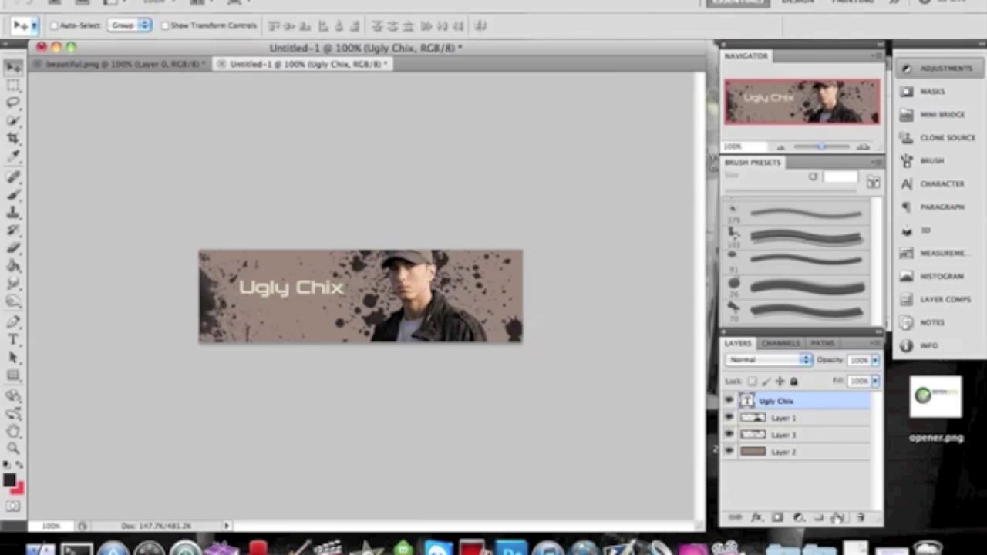
Add a new empty layer for the border and select the entire canvas
{"action": "left_click", "coordinate": [838, 519]}
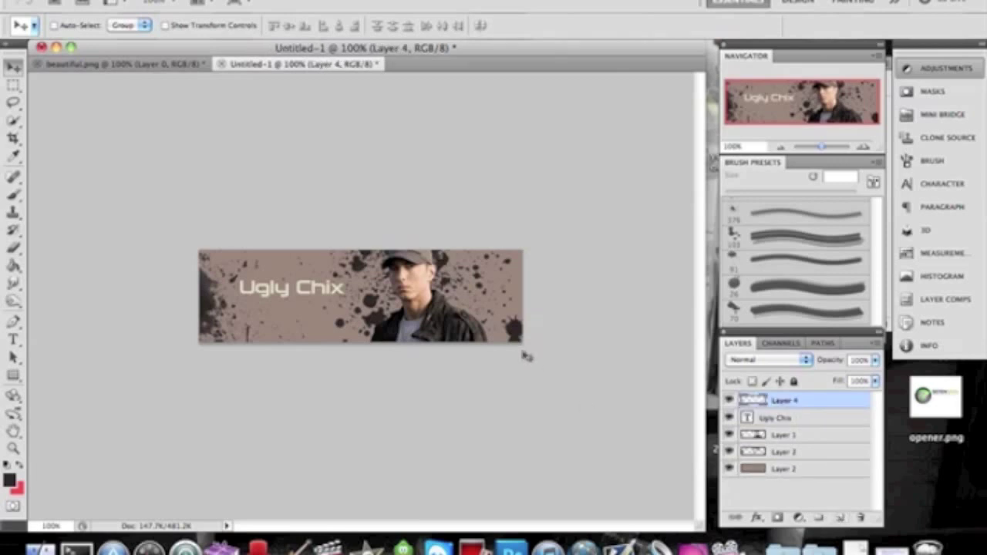
{"action": "left_click", "coordinate": [13, 85]}
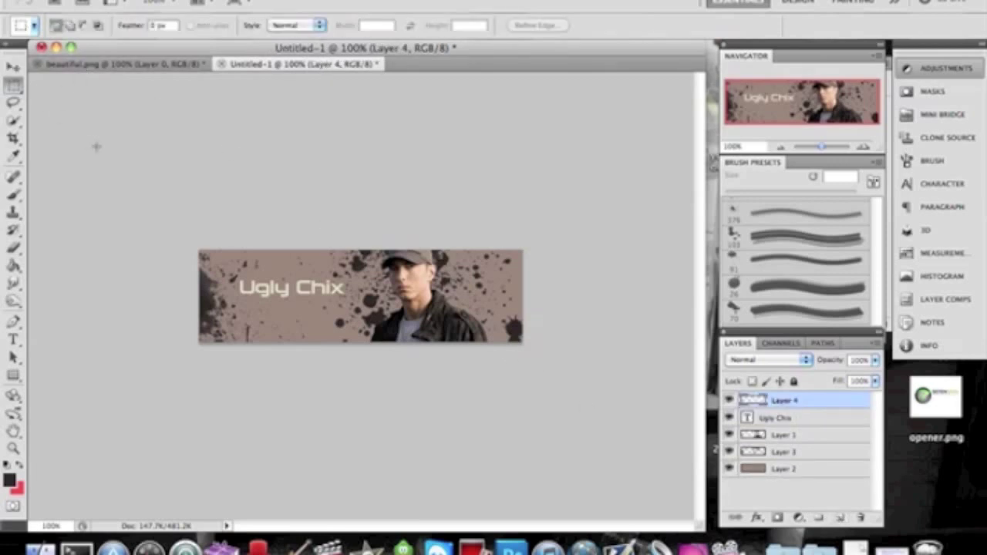
{"action": "key", "text": "super+a"}
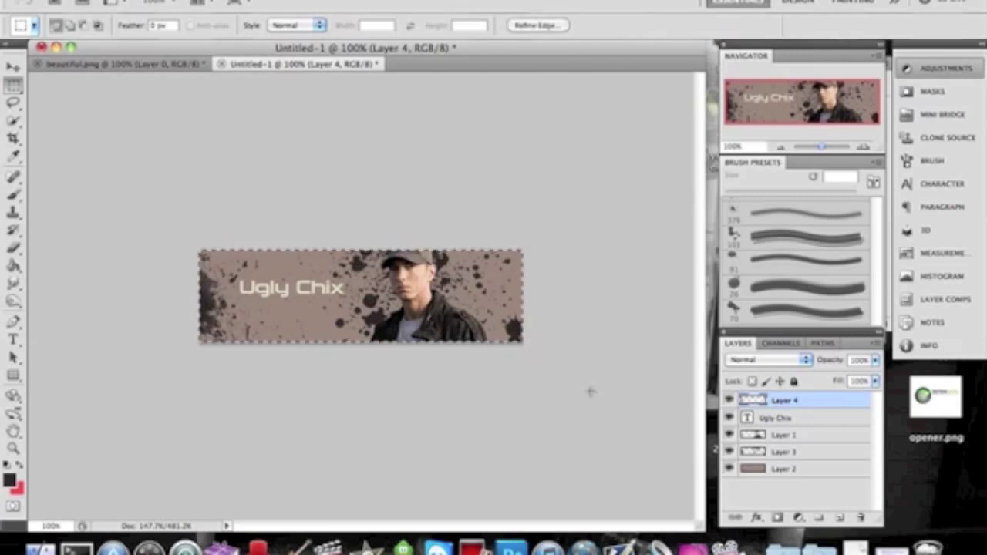
Stroke the selection with a 2 px black inside border, then deselect
{"action": "left_click", "coordinate": [154, 2]}
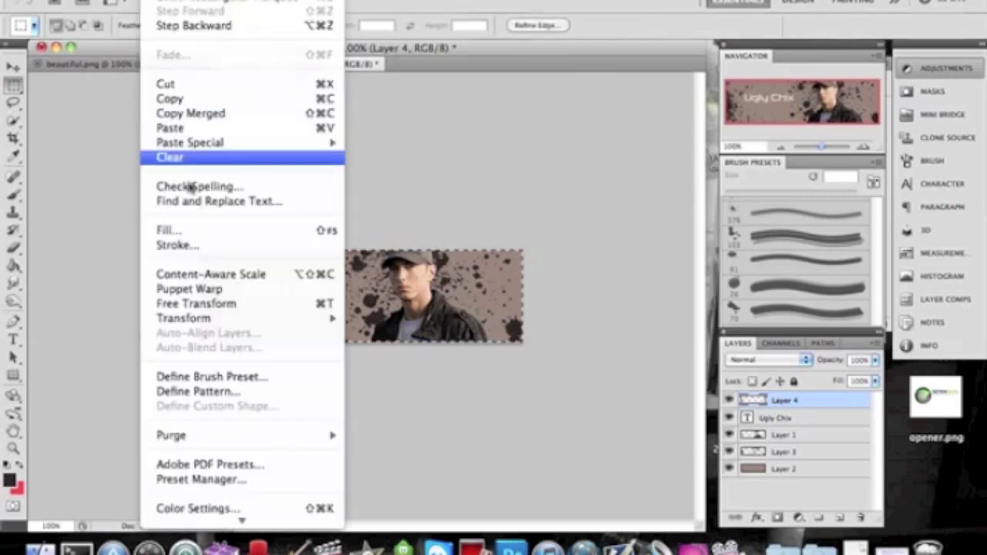
{"action": "left_click", "coordinate": [199, 245]}
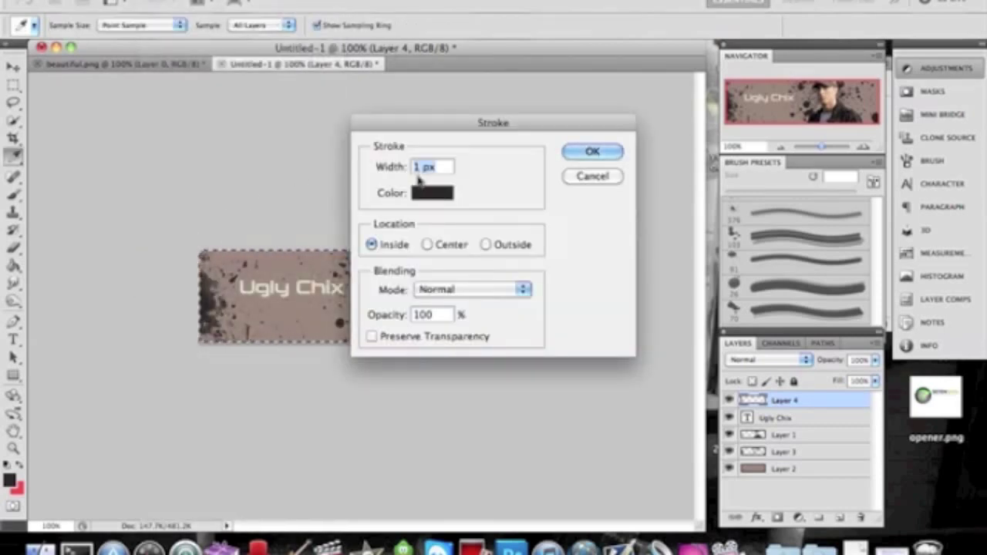
{"action": "key", "text": "BackSpace"}
{"action": "type", "text": "2"}
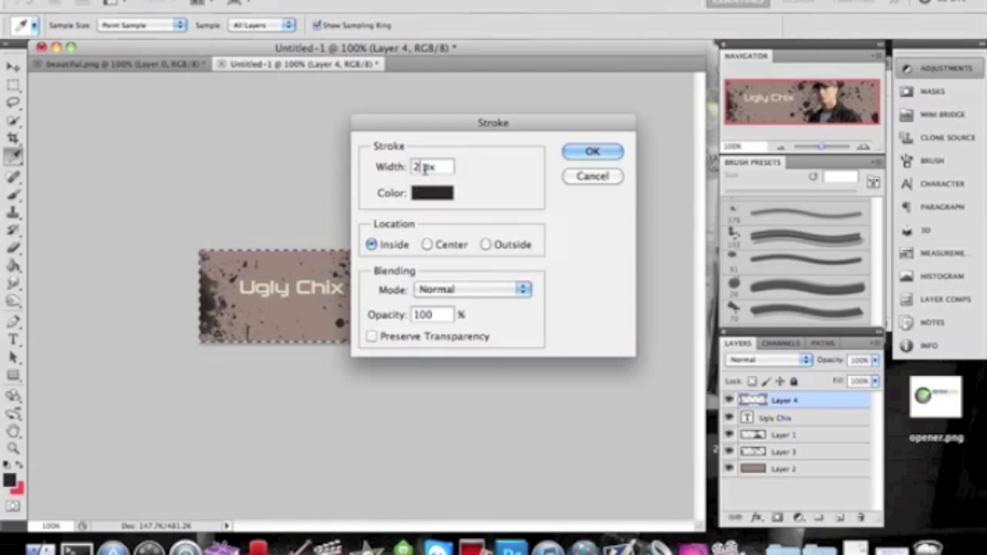
{"action": "left_click", "coordinate": [425, 198]}
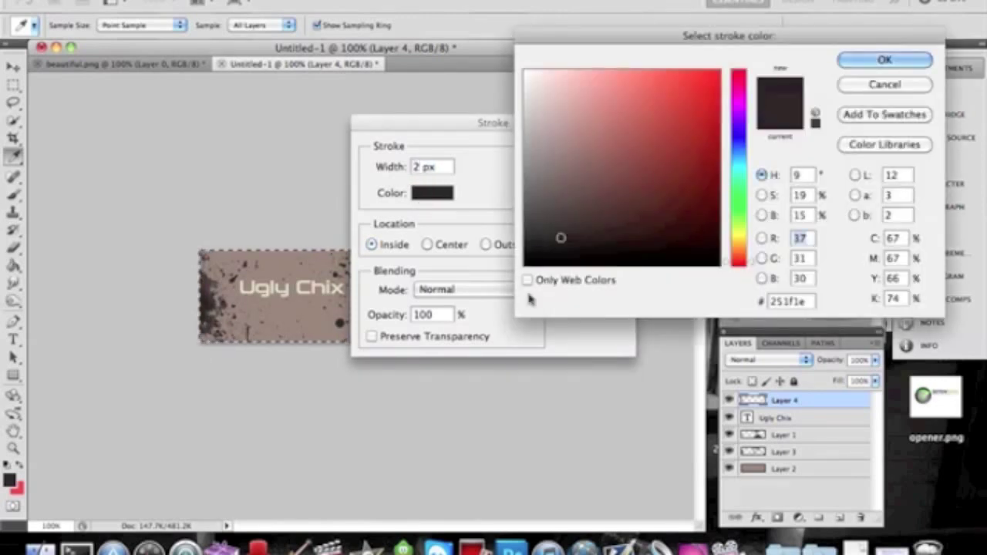
{"action": "left_click", "coordinate": [524, 266]}
{"action": "left_click", "coordinate": [895, 59]}
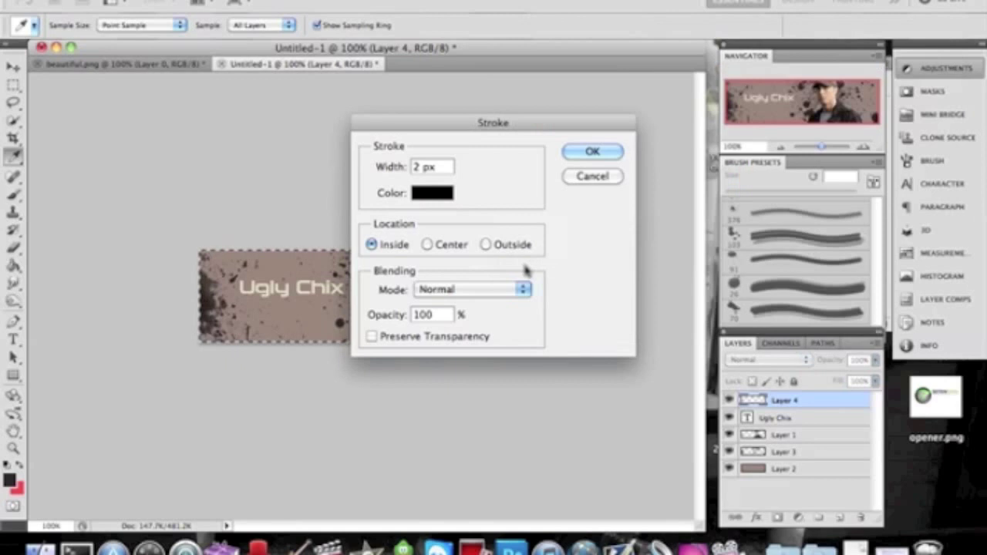
{"action": "left_click", "coordinate": [598, 150]}
{"action": "key", "text": "super+d"}
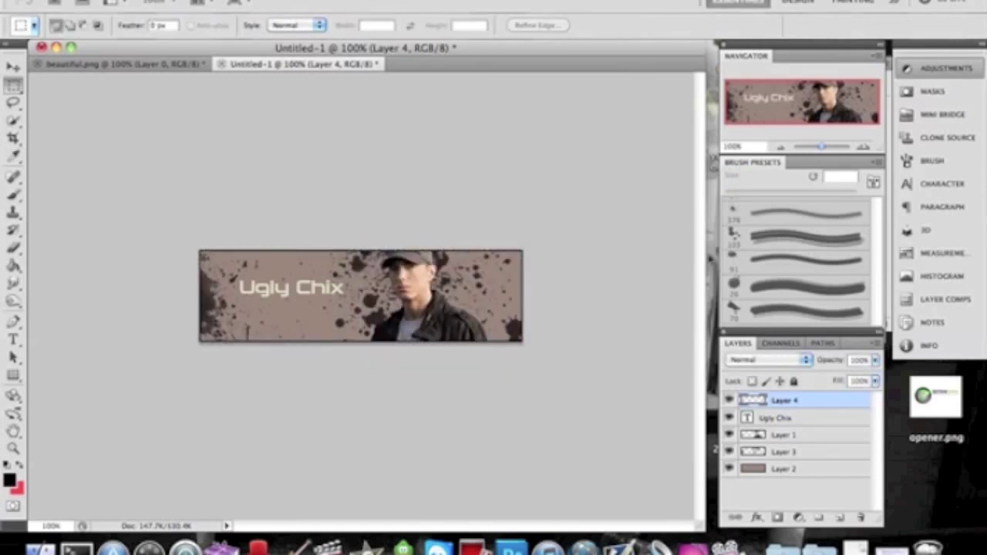